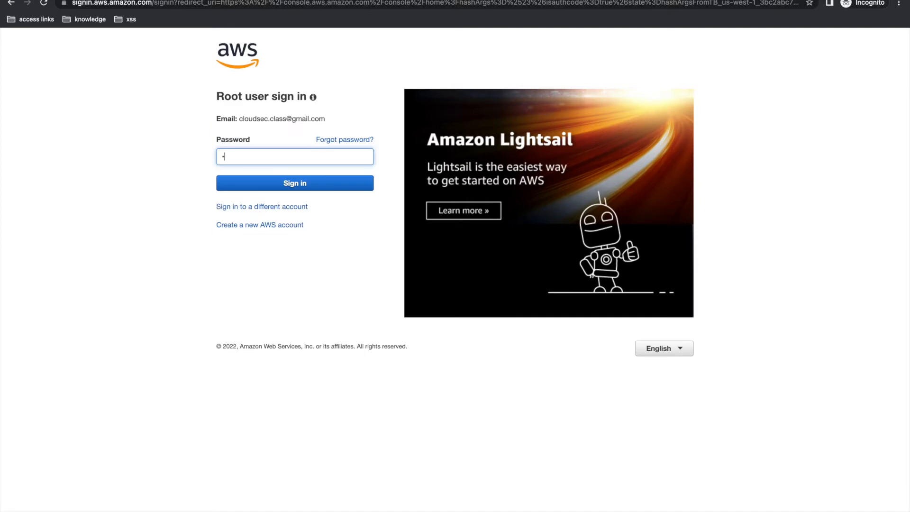
key("Return")
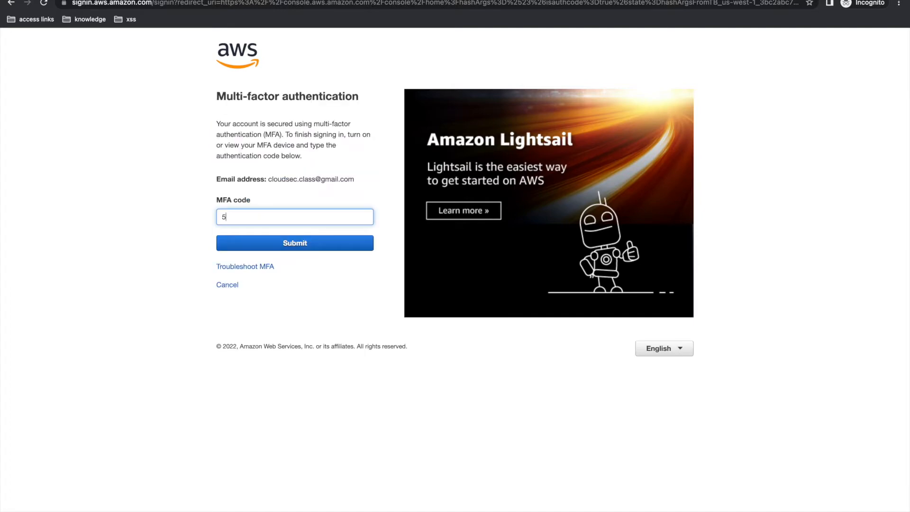
Submit the root password and the MFA verification code to finish signing in as root
key("Return")
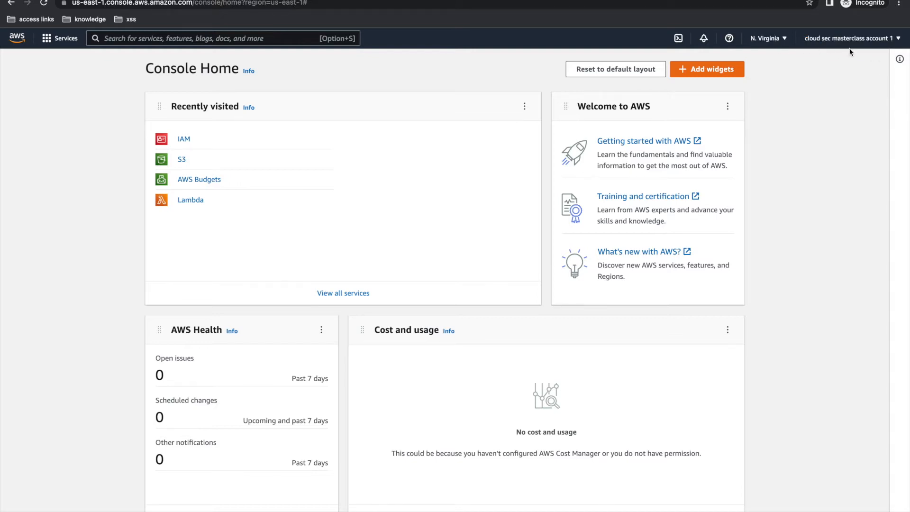
Check the root account's identity details, then tile the root console beside the user1 window
left_click(895, 44)
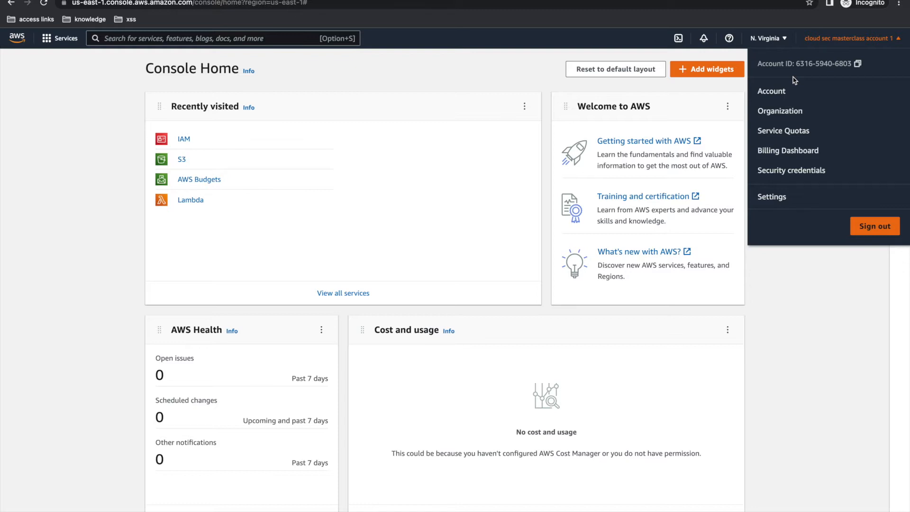
left_click(87, 192)
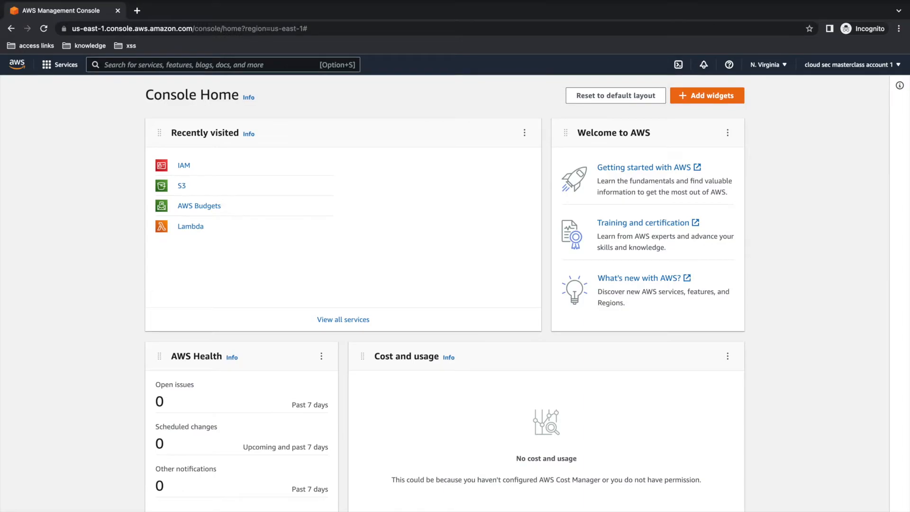
left_click(28, 0)
left_click(385, 149)
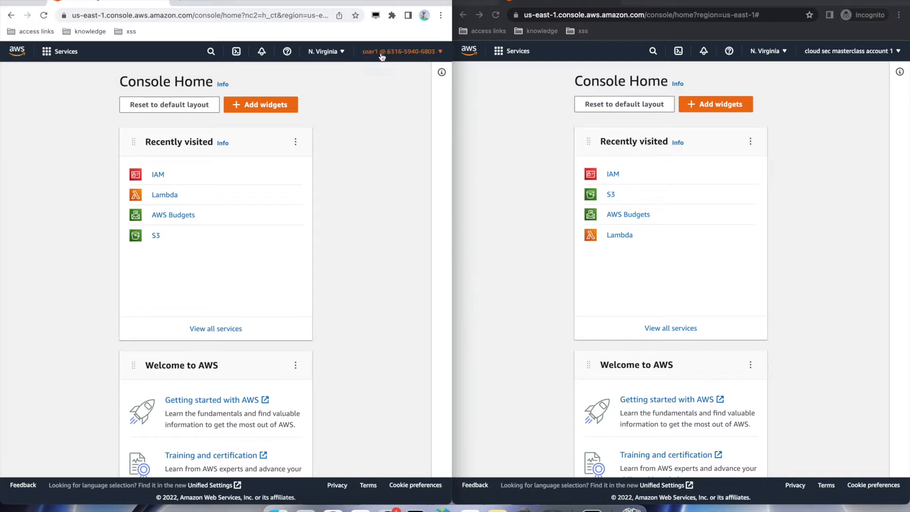
Compare the user1 and root account menus side by side, then maximise the root console
left_click(415, 55)
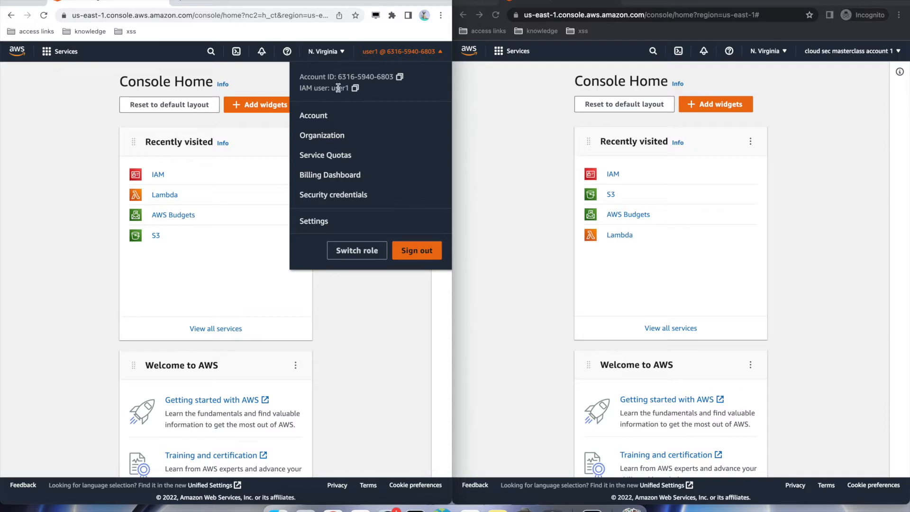
left_click(853, 51)
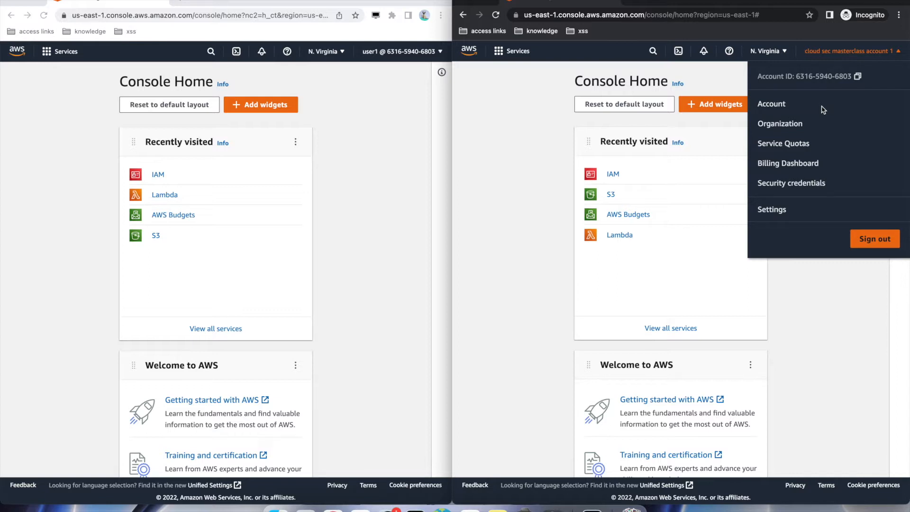
left_click(532, 150)
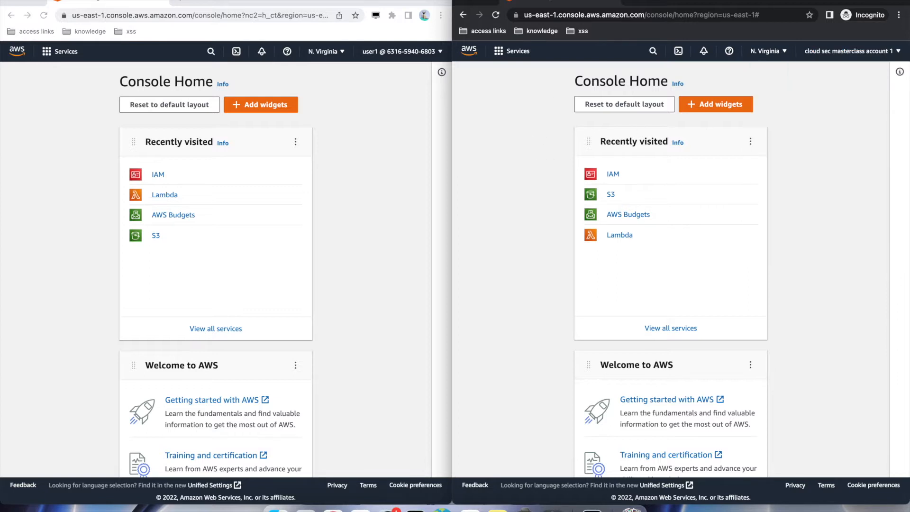
left_click(487, 1)
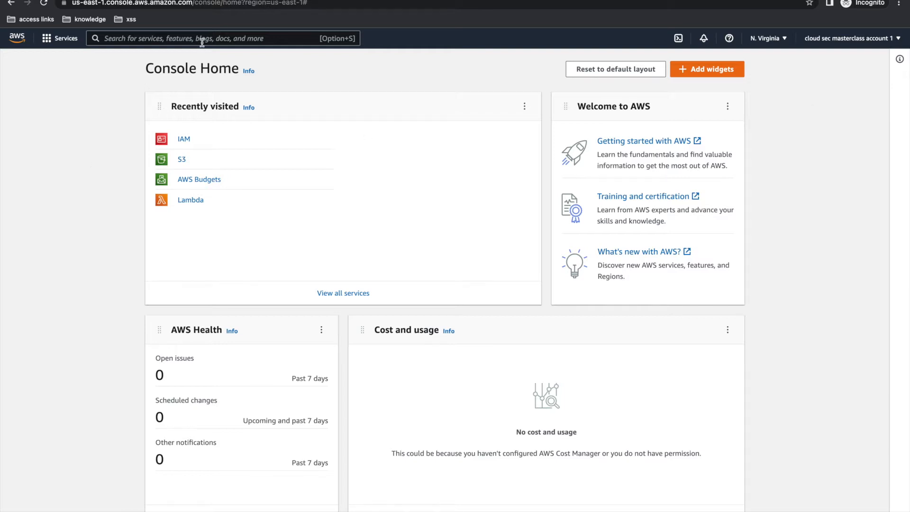
Search 'iam', open IAM Users, and view user1's security credentials
left_click(177, 38)
type("iam")
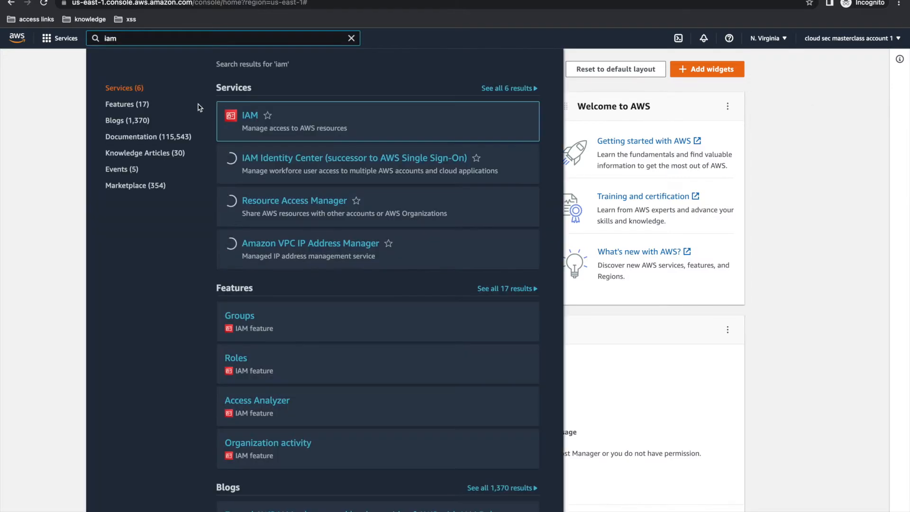
left_click(249, 116)
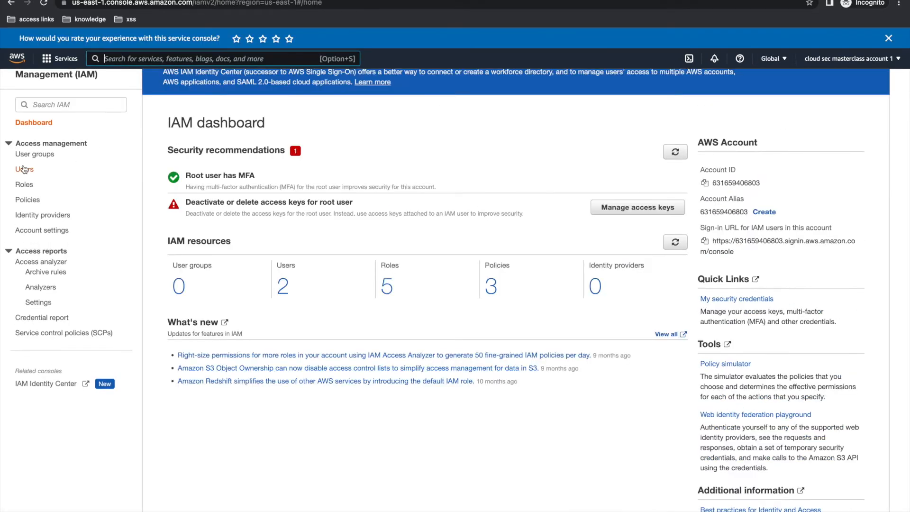
left_click(24, 169)
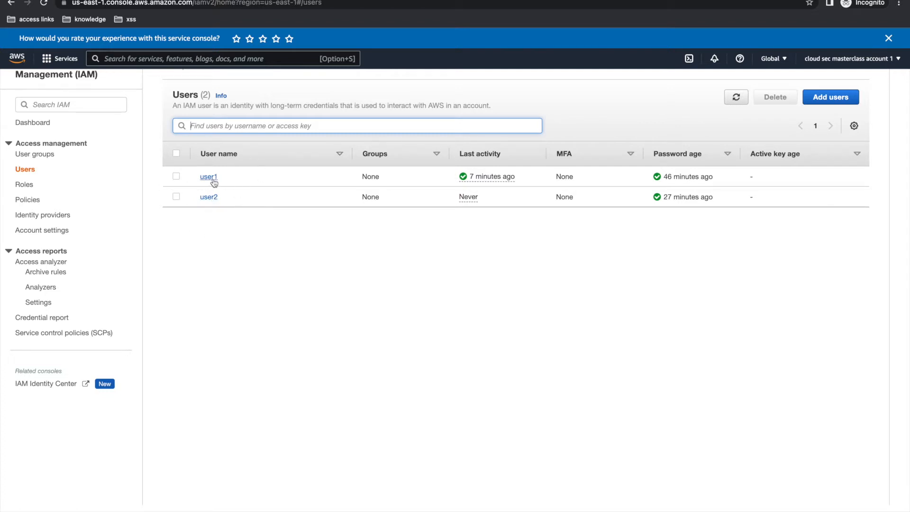
left_click(212, 181)
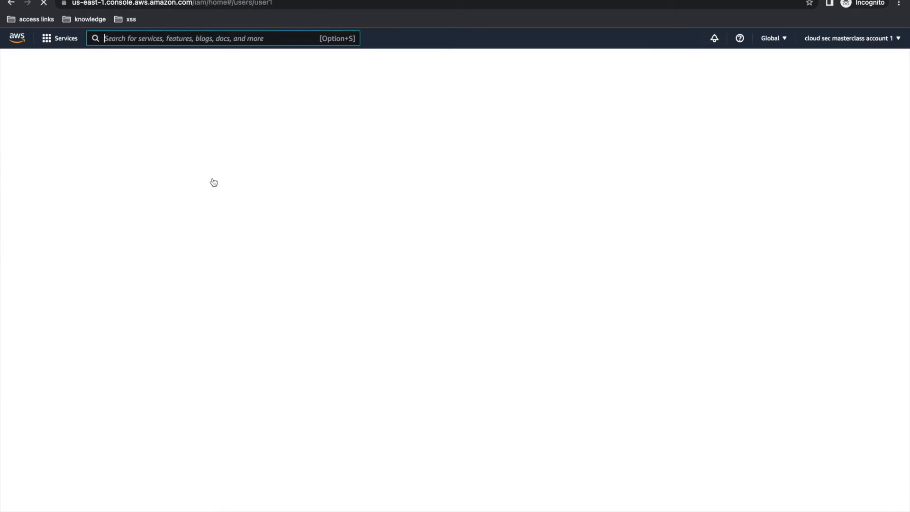
left_click(330, 228)
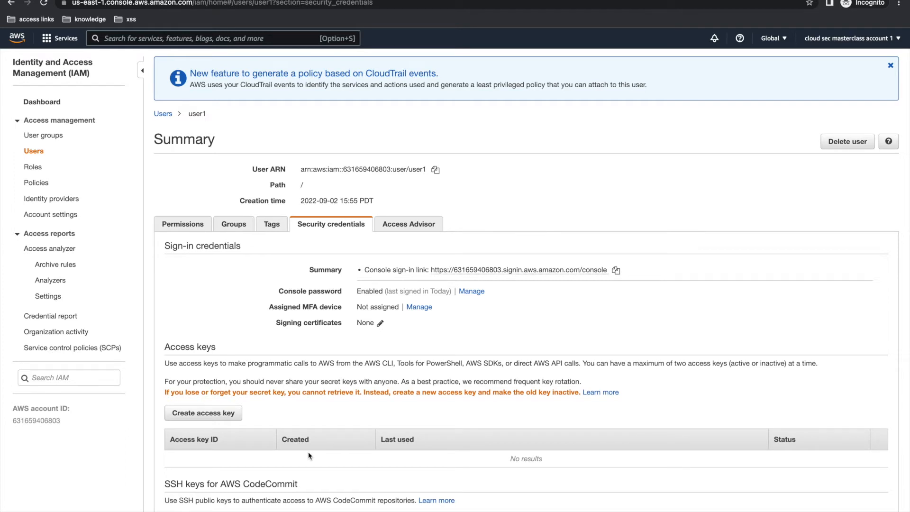
left_click(859, 37)
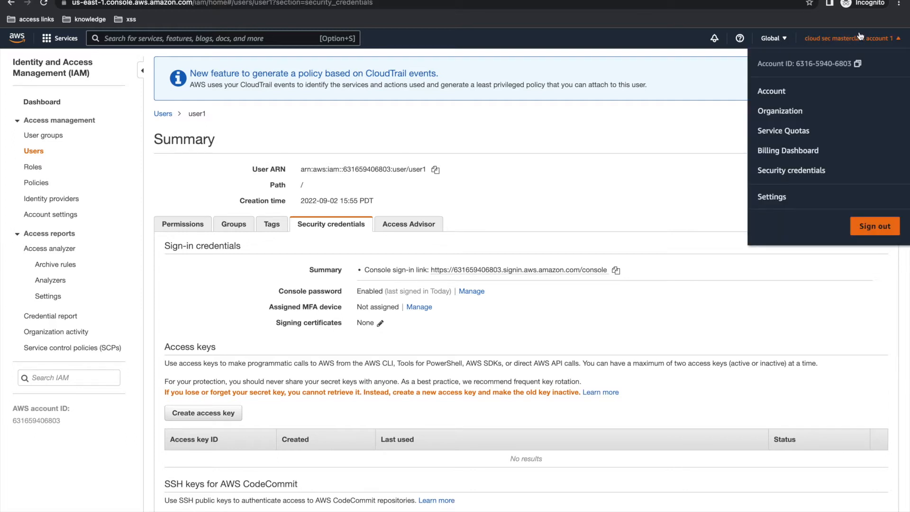
Go to the root account's Security credentials page from the account menu
left_click(803, 175)
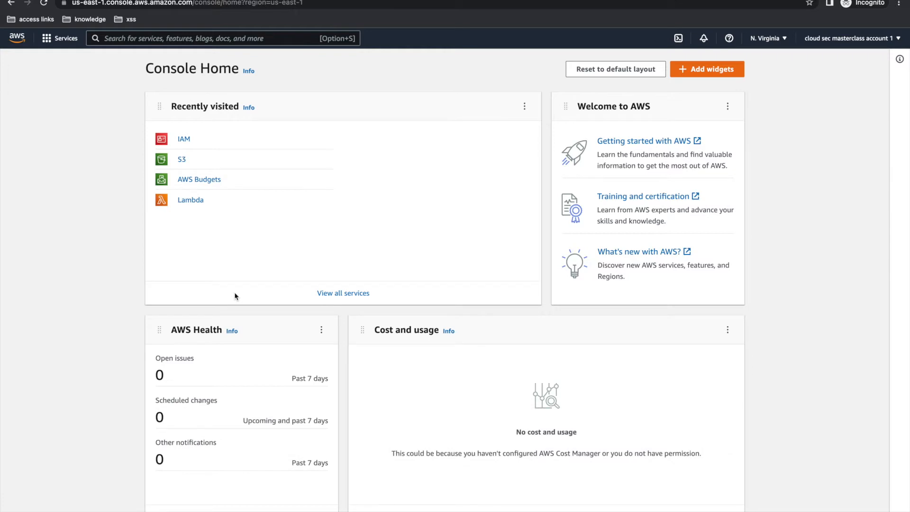
Open the root Security credentials page and inspect the existing access key in Access keys
left_click(851, 39)
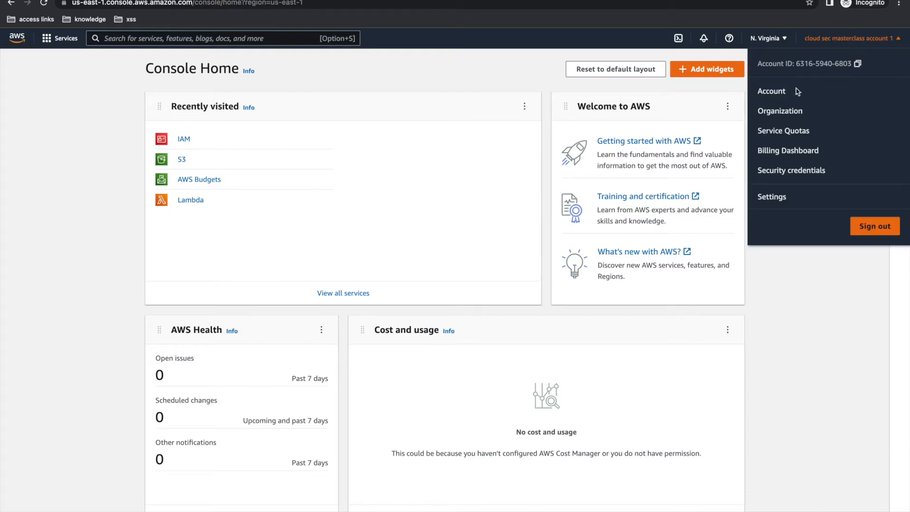
left_click(790, 175)
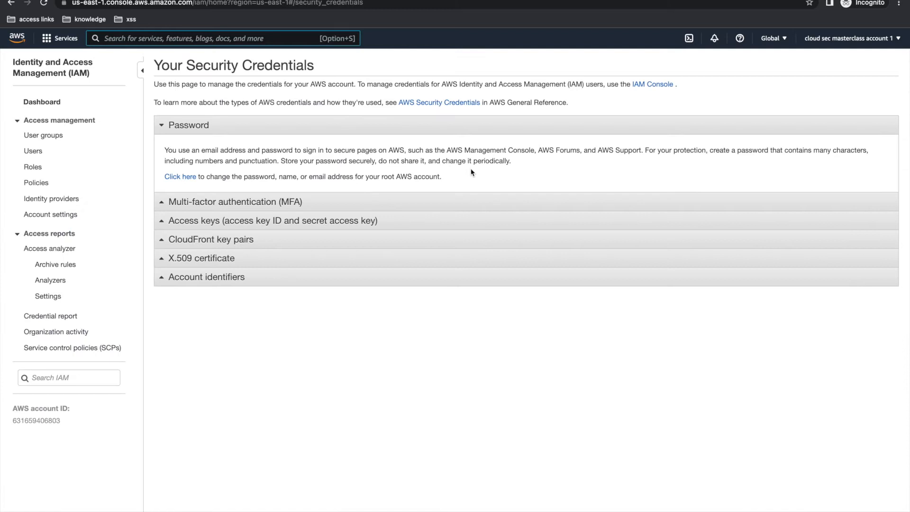
left_click(239, 223)
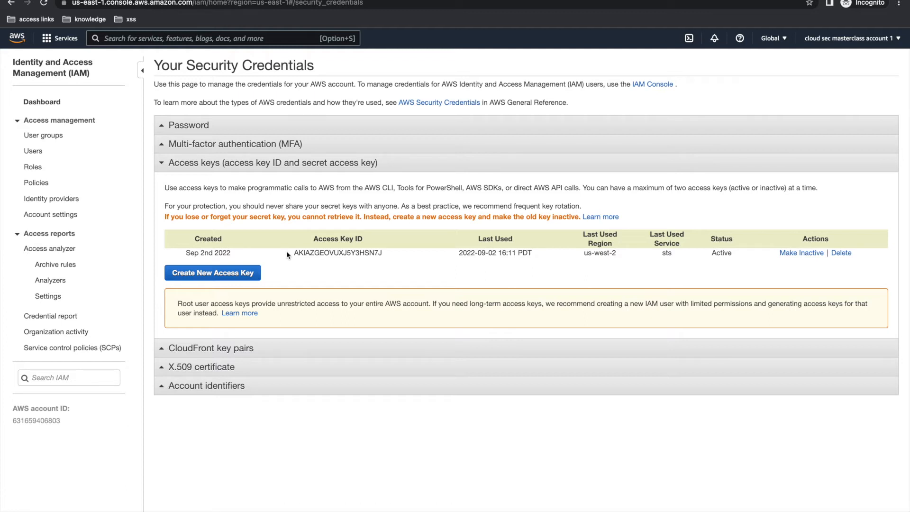
left_click_drag(281, 164, 231, 164)
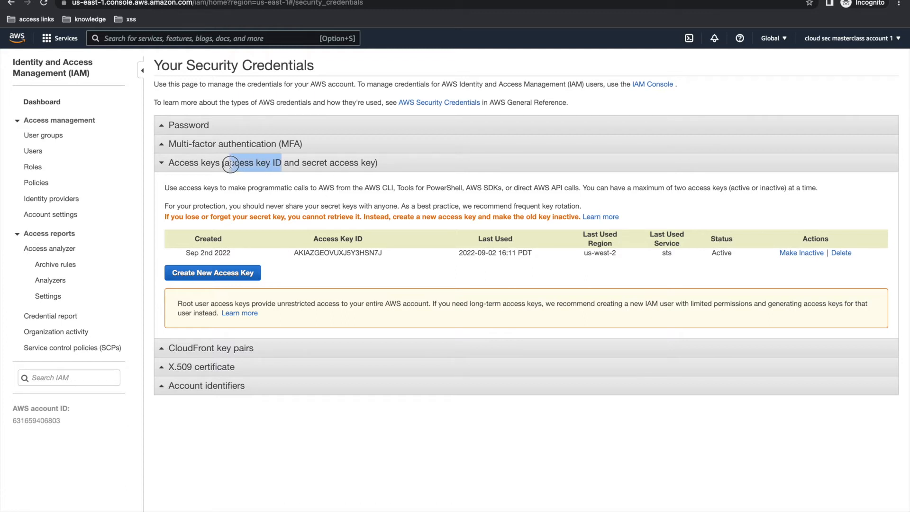
left_click_drag(375, 164, 313, 165)
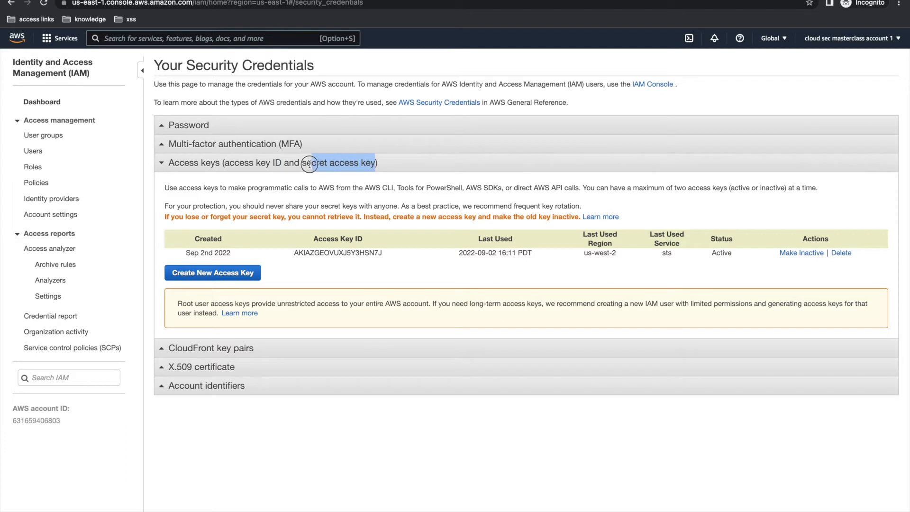
left_click(372, 184)
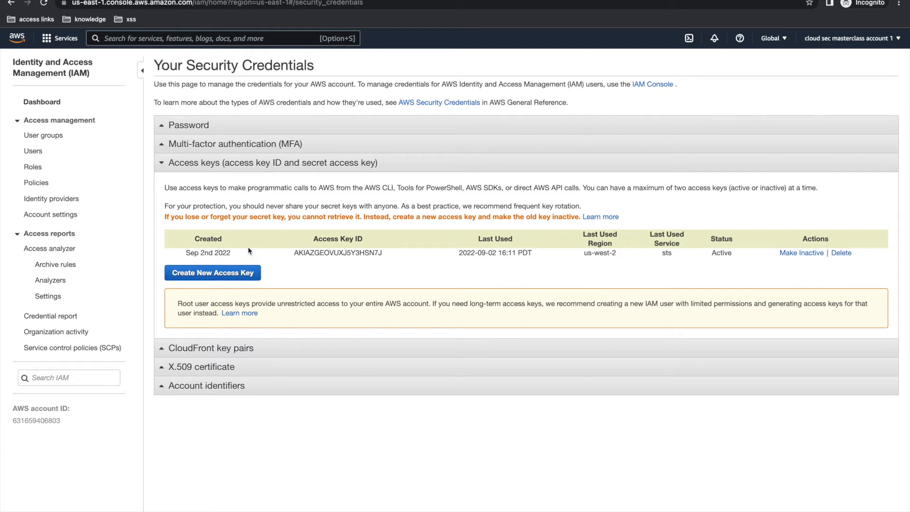
double_click(406, 253)
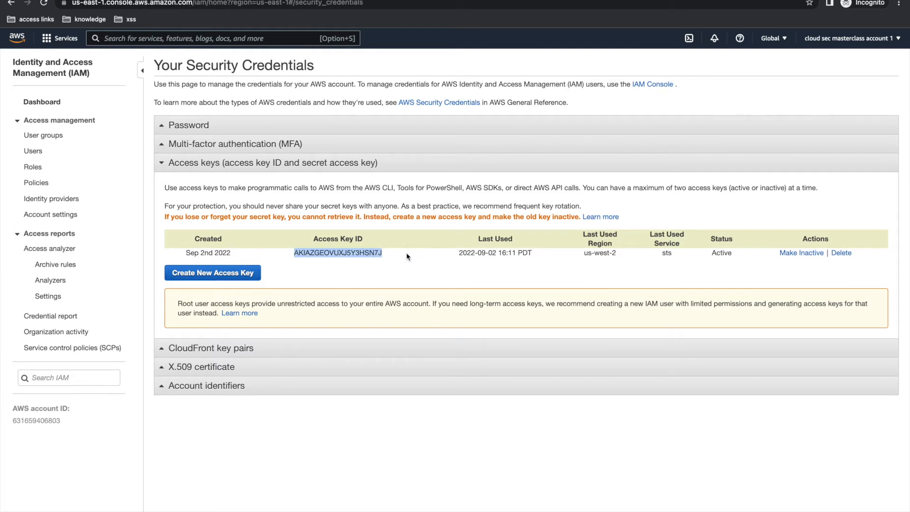
double_click(544, 258)
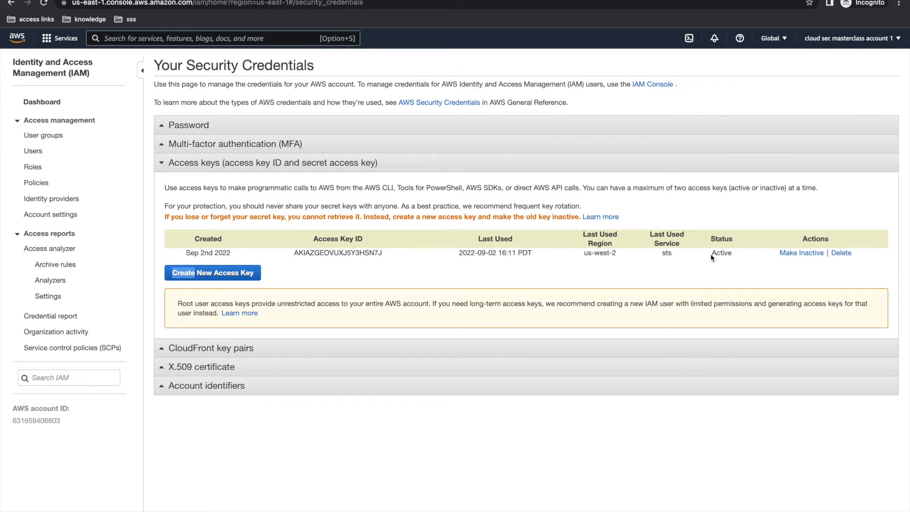
Create a new root access key, reveal it, and copy its Access Key ID
left_click(237, 279)
left_click(299, 316)
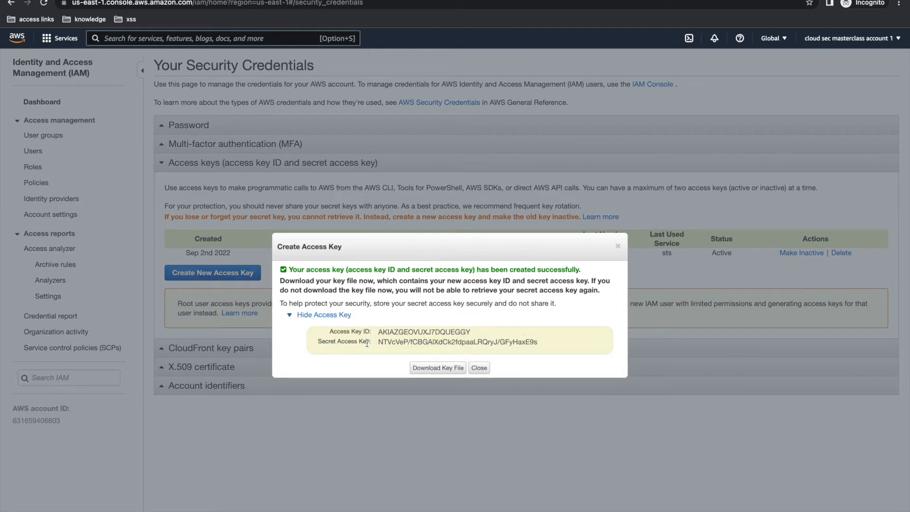
double_click(398, 333)
key("super+c")
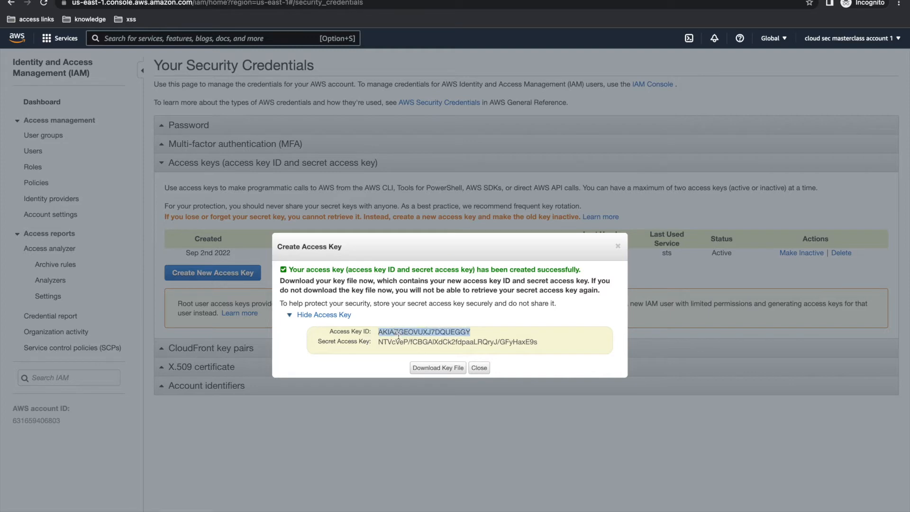
key("super+Tab")
key("super+Tab")
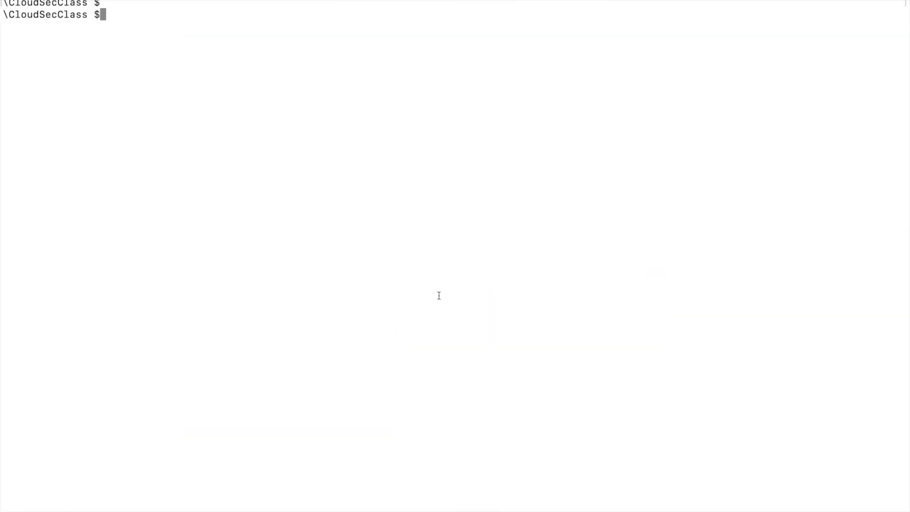
Run aws configure with the new access key ID and secret, keeping default region and output
type("aws configure")
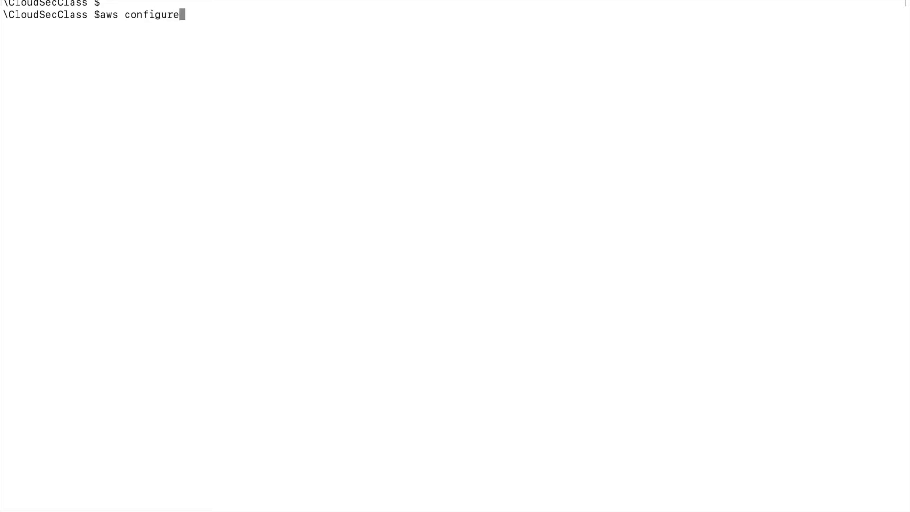
key("Return")
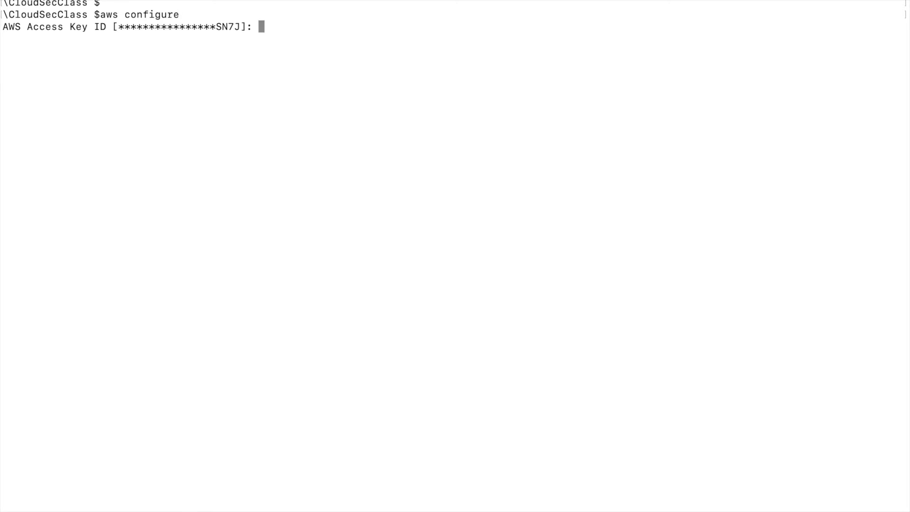
key("super+v")
key("Return")
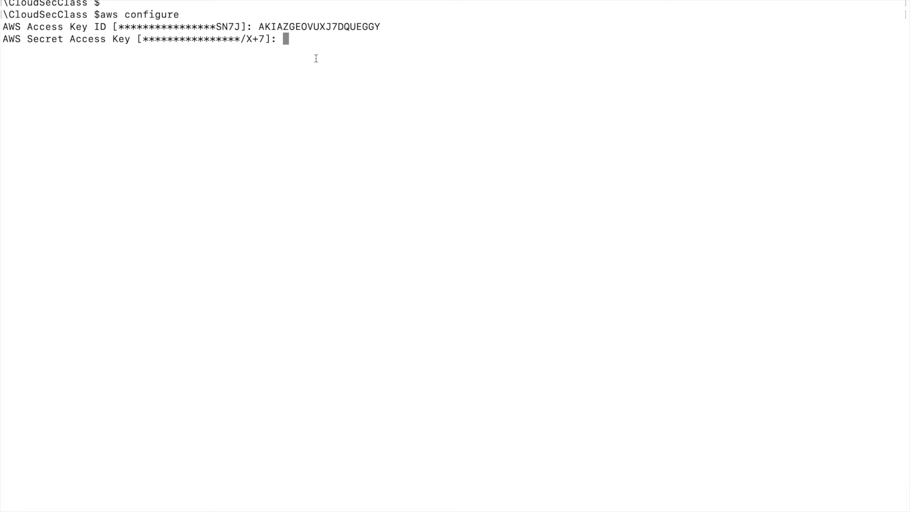
key("super+Tab")
triple_click(506, 339)
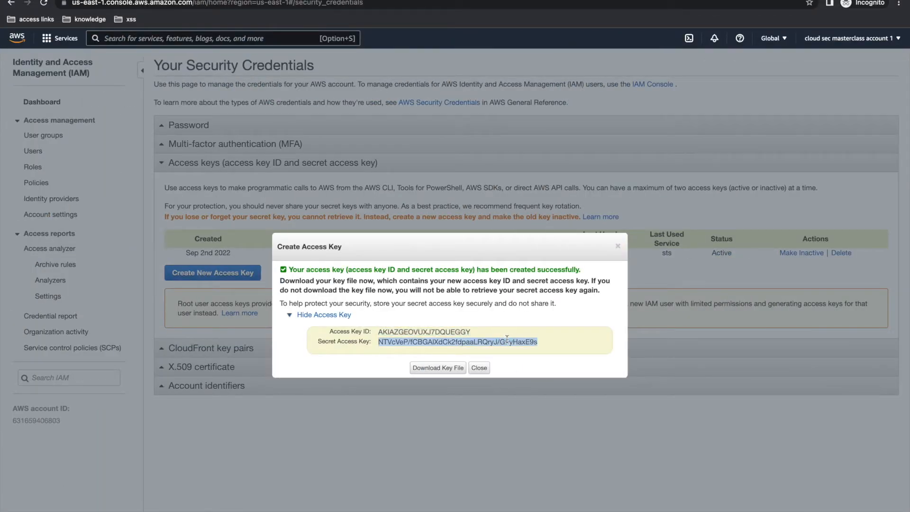
key("super+Tab")
key("super+v")
key("Return")
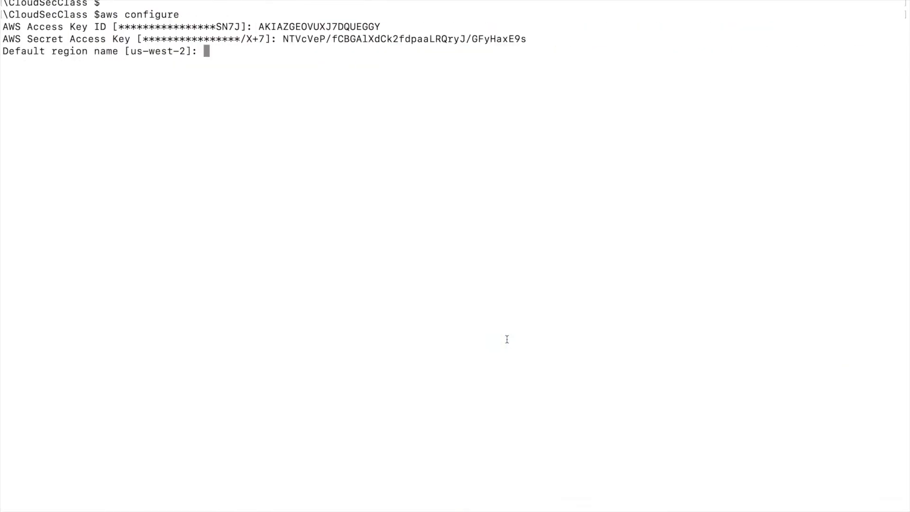
key("Return")
key("Return")
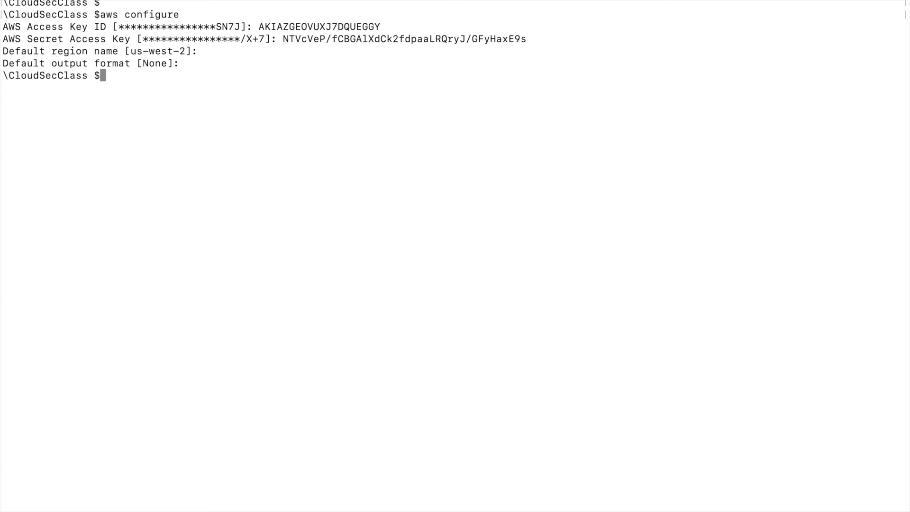
Run aws sts get-caller-identity and confirm the Arn shows the root user
type("aws sts get-cllahe")
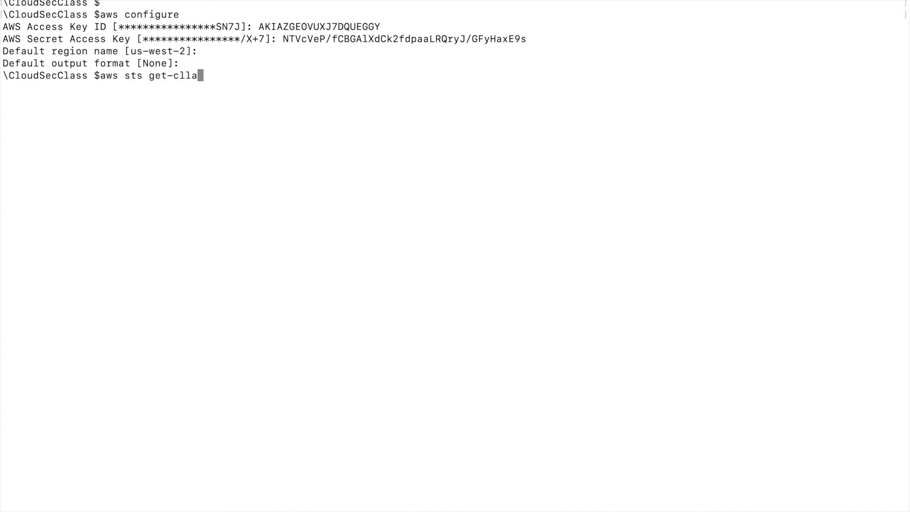
key("BackSpace")
key("BackSpace")
key("BackSpace")
key("BackSpace")
key("BackSpace")
type("aller-idenntity")
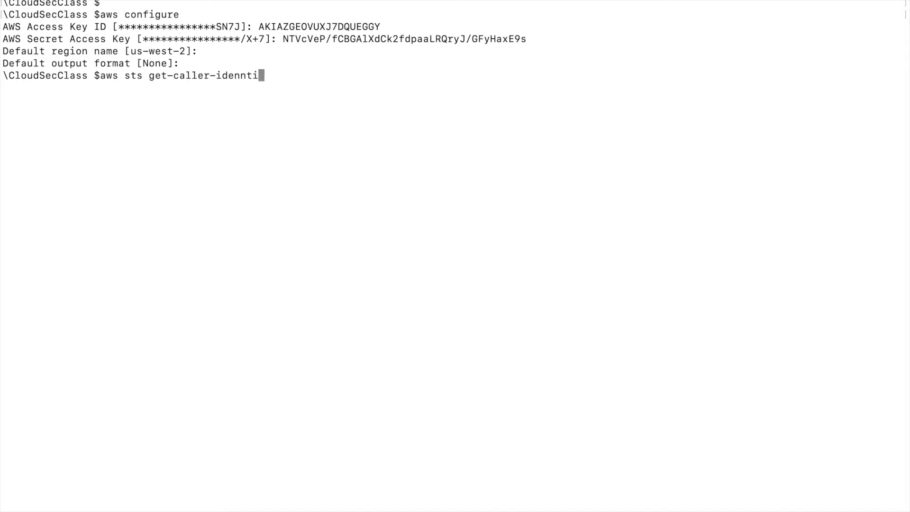
key("BackSpace")
key("BackSpace")
key("BackSpace")
key("BackSpace")
key("BackSpace")
type("tity")
key("Return")
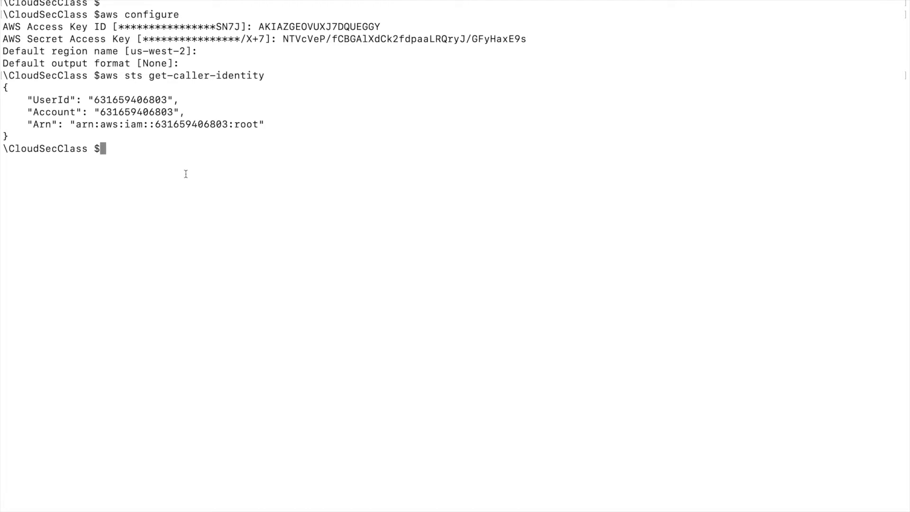
triple_click(71, 126)
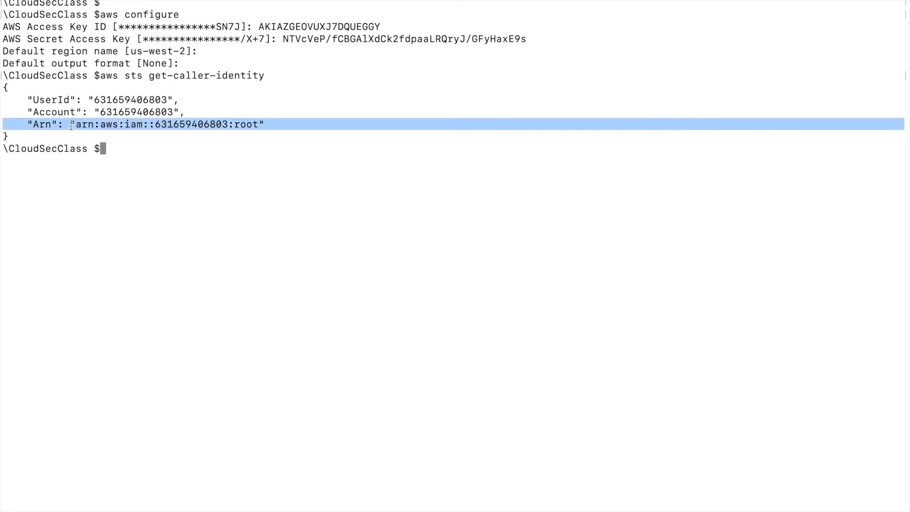
double_click(242, 124)
left_click(228, 144)
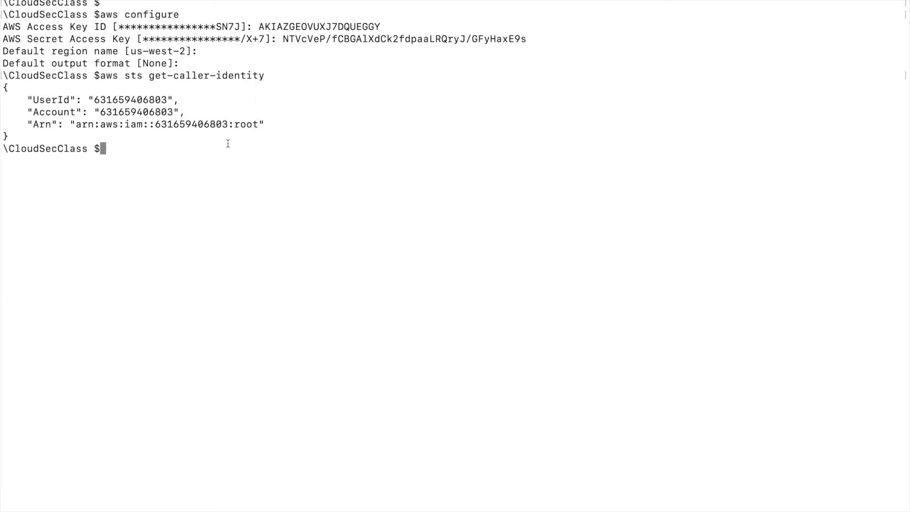
Run aws s3 ls and confirm the cloudsec.class bucket is listed
type("aws s3 ls")
key("Return")
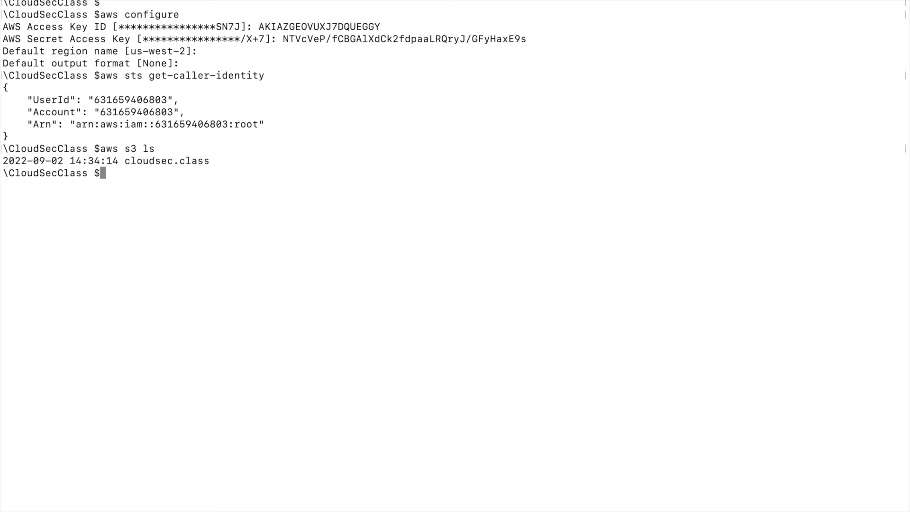
triple_click(116, 161)
left_click(172, 172)
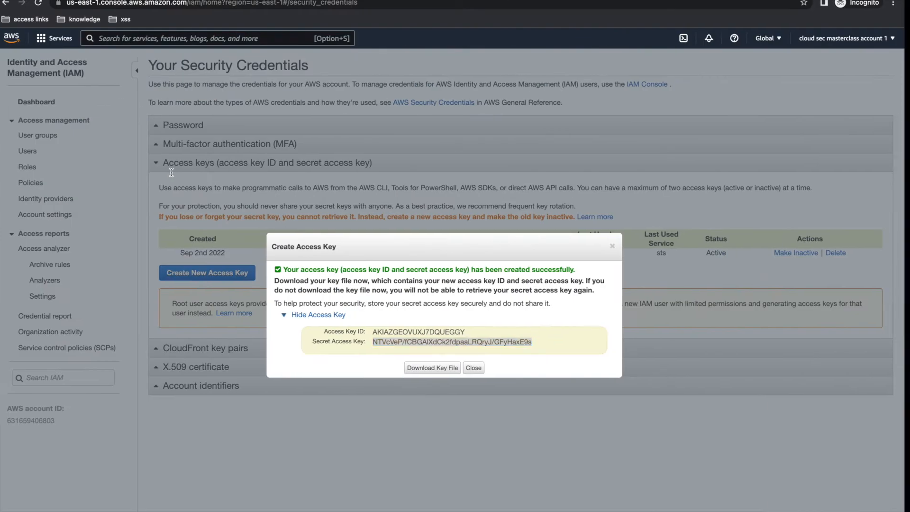
Deactivate the second root access key and delete it, pasting its key ID to confirm
left_click(478, 367)
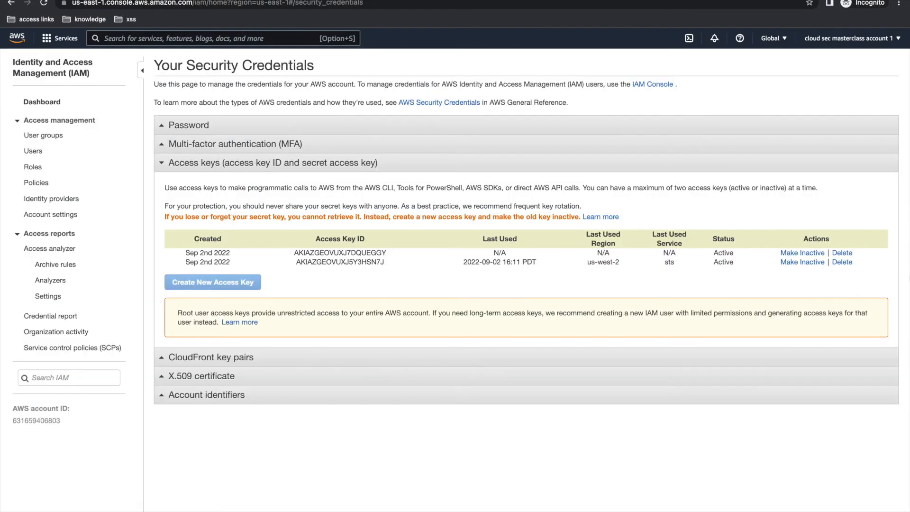
left_click(809, 264)
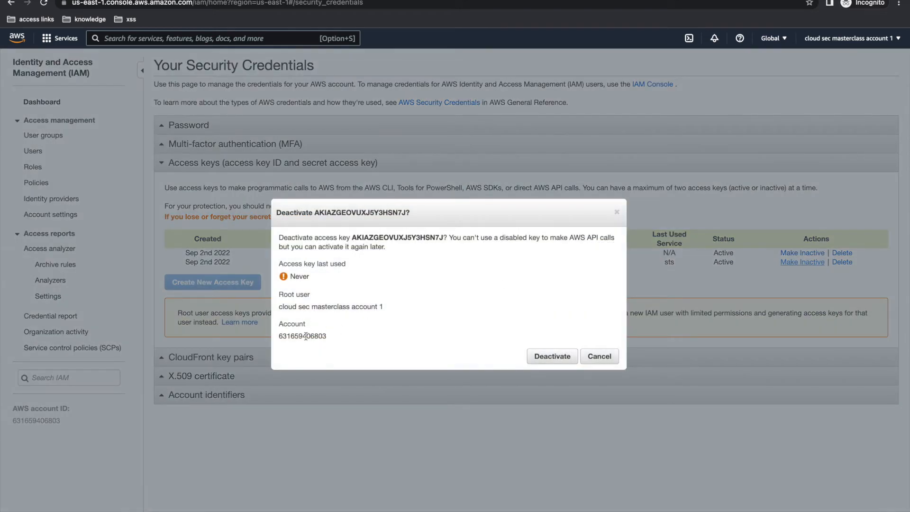
double_click(403, 237)
key("super+c")
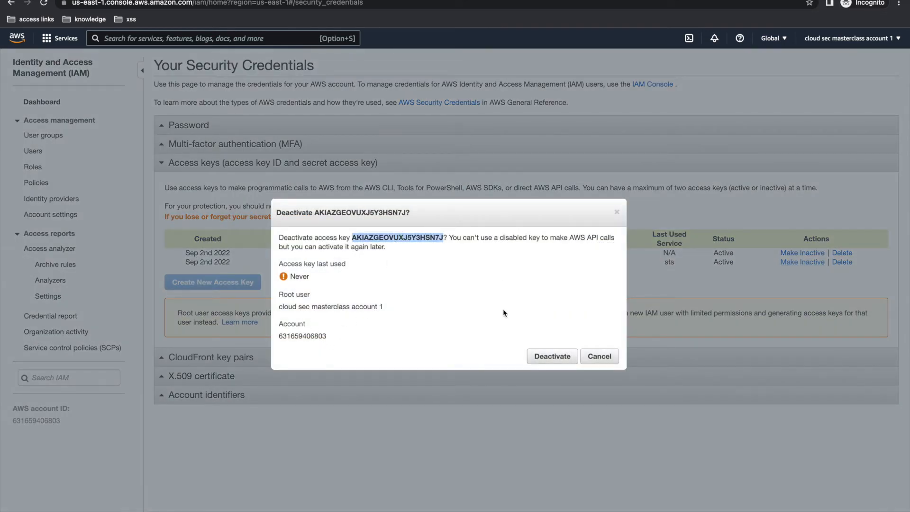
left_click(545, 357)
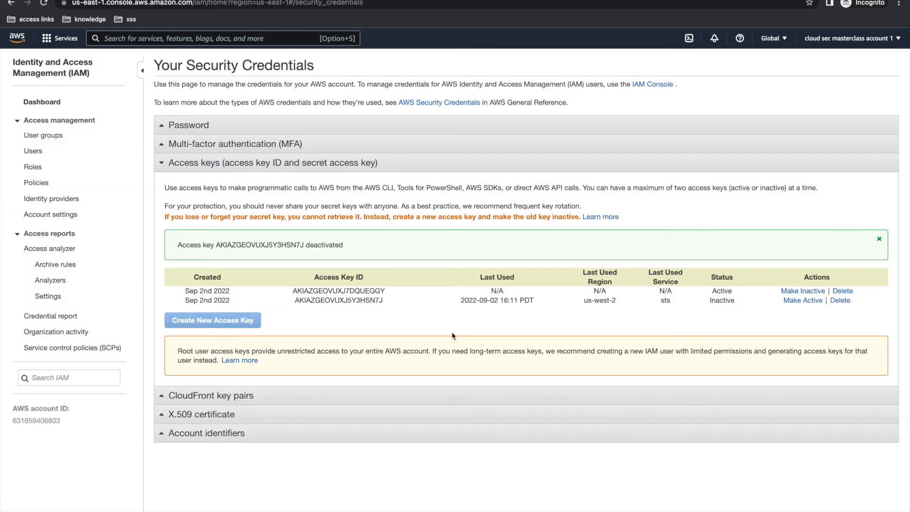
left_click(841, 300)
left_click(321, 360)
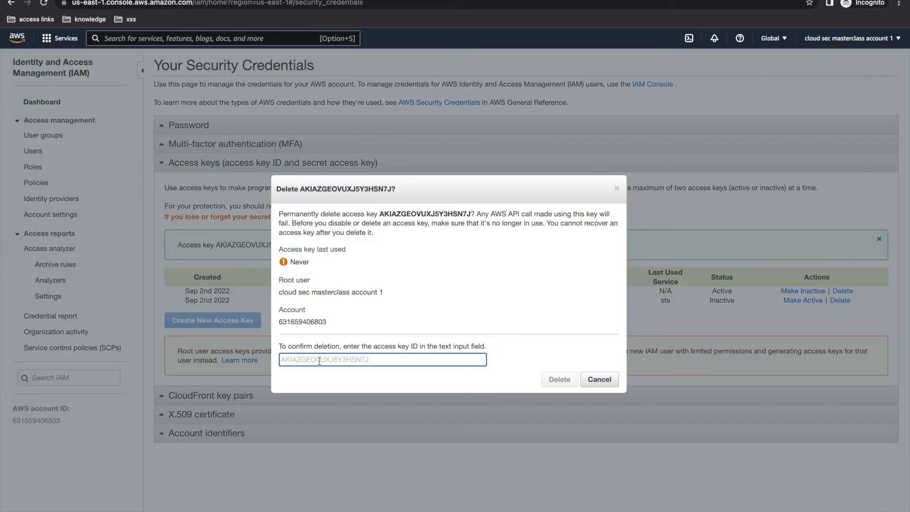
key("super+v")
left_click(559, 380)
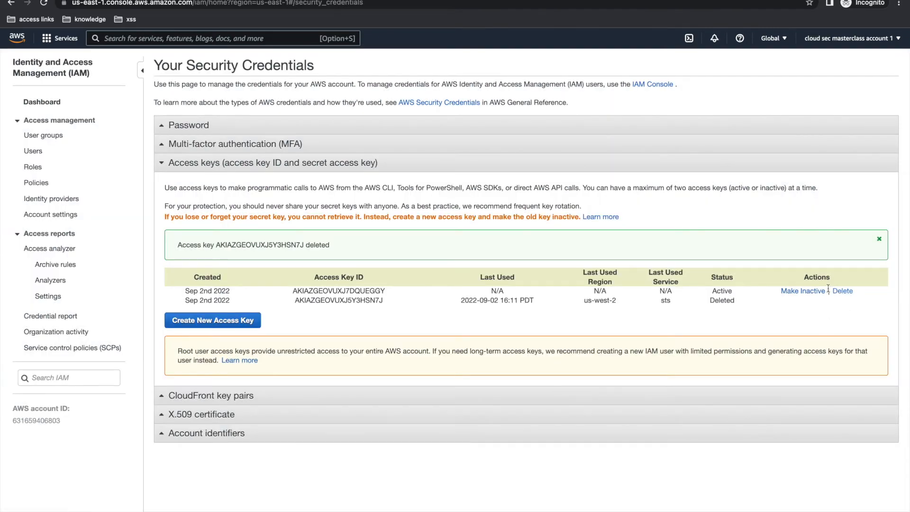
Deactivate and delete the remaining root access key, confirming with its pasted key ID
left_click(803, 291)
double_click(397, 232)
left_click(397, 232)
double_click(398, 237)
key("ctrl+c")
left_click(552, 356)
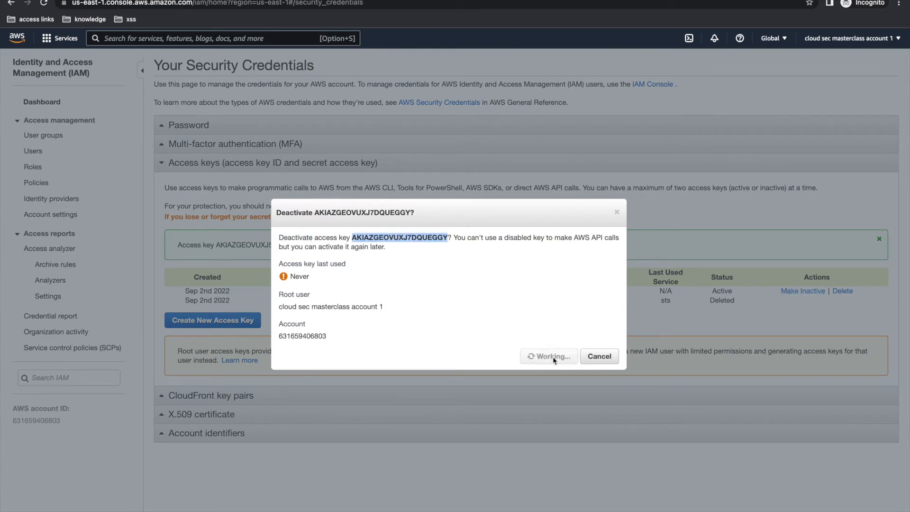
left_click(844, 291)
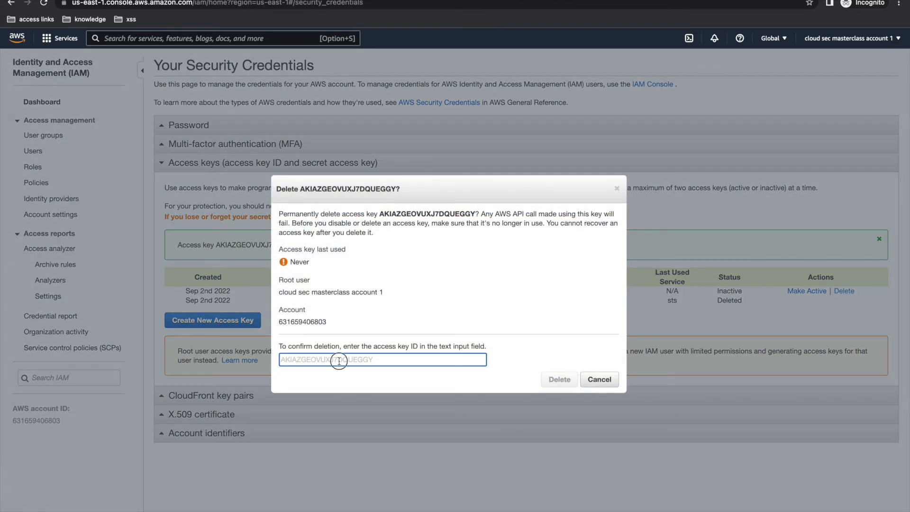
key("ctrl+v")
left_click(563, 382)
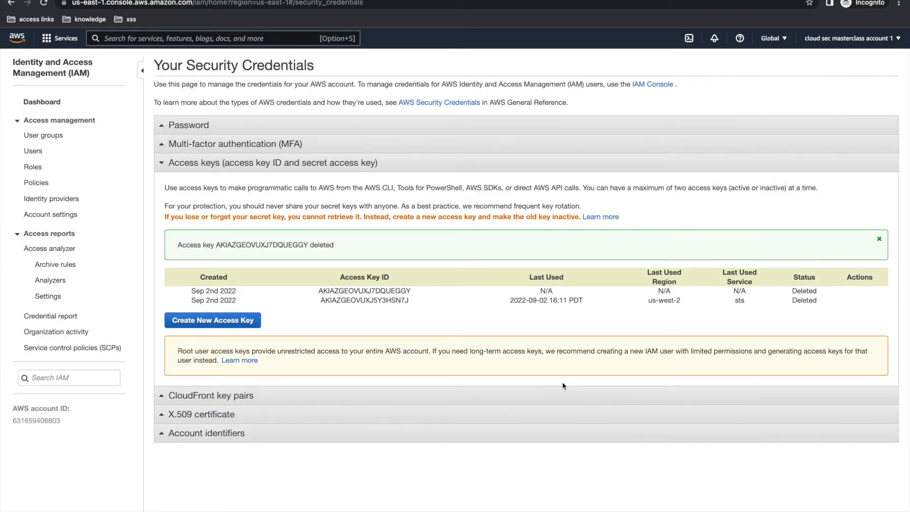
Reload Security credentials and expand Access keys to confirm no root keys remain
left_click(398, 6)
key("Return")
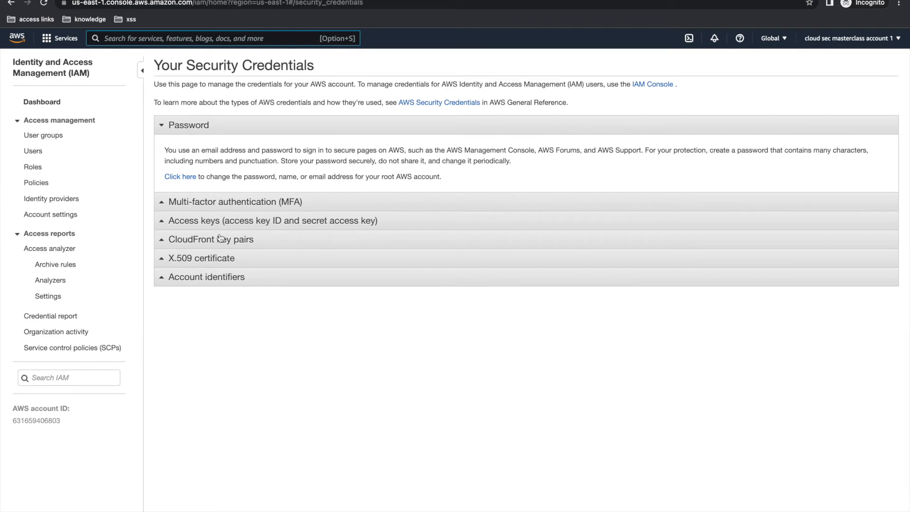
left_click(230, 224)
key("super+Tab")
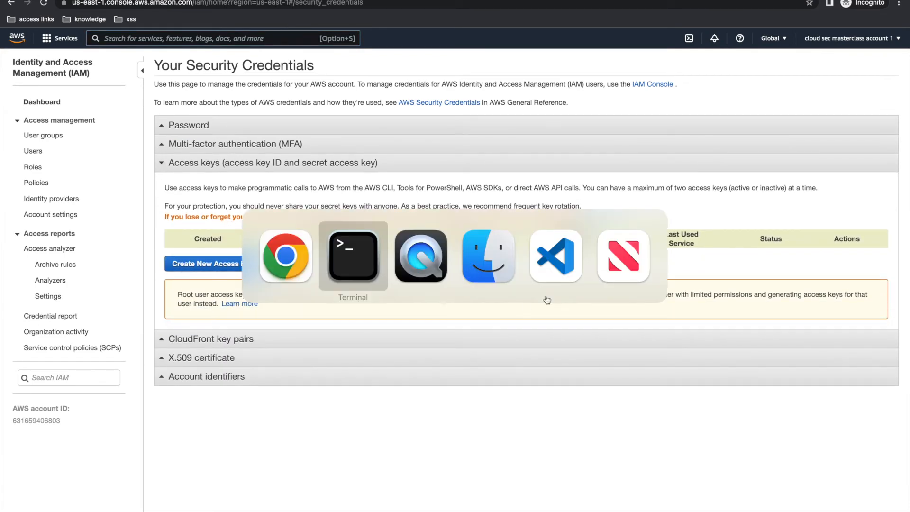
Rerun aws sts get-caller-identity and highlight the resulting InvalidClientTokenId error
key("Up")
key("Up")
key("Return")
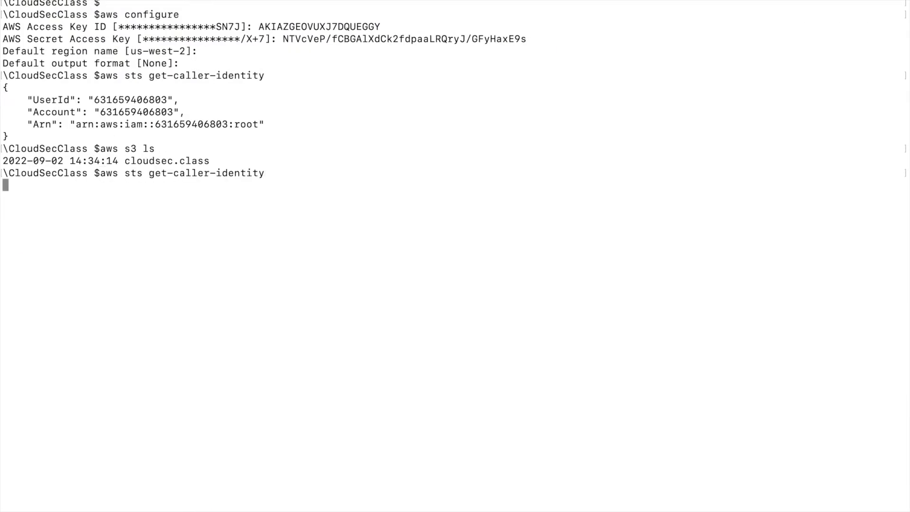
double_click(238, 190)
triple_click(239, 197)
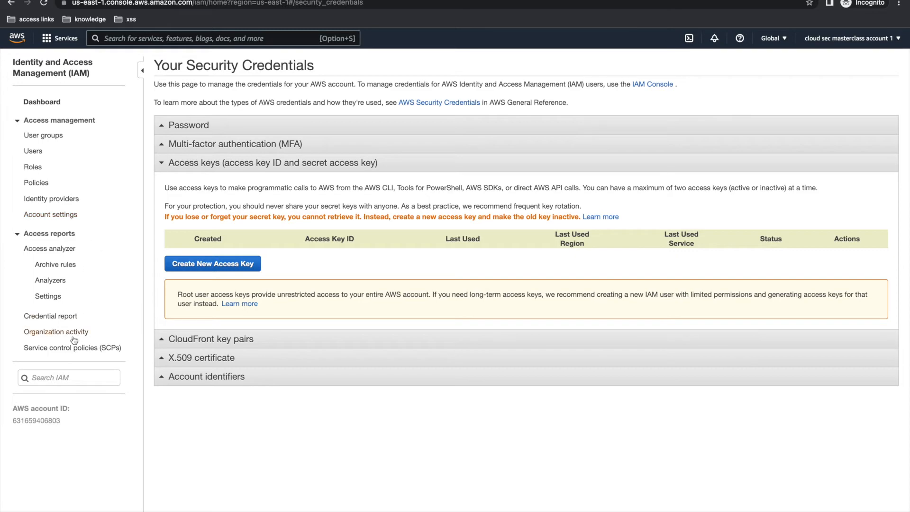
Review the three default password policy rules under IAM Account settings, then open Change password policy
left_click(56, 218)
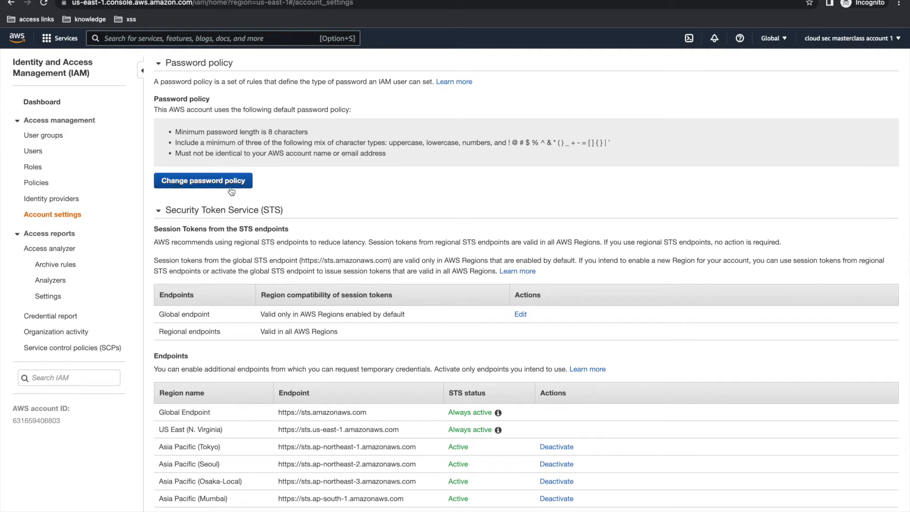
left_click_drag(387, 155, 174, 130)
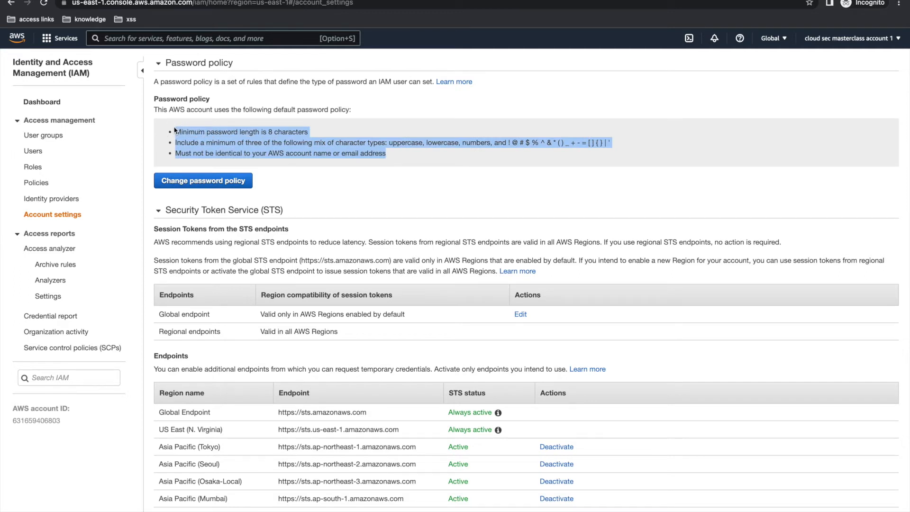
left_click(304, 132)
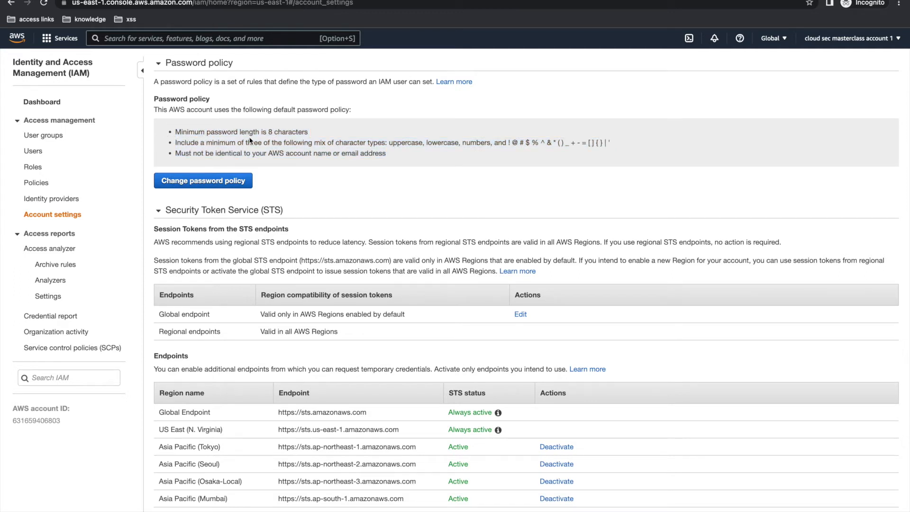
triple_click(250, 133)
triple_click(238, 143)
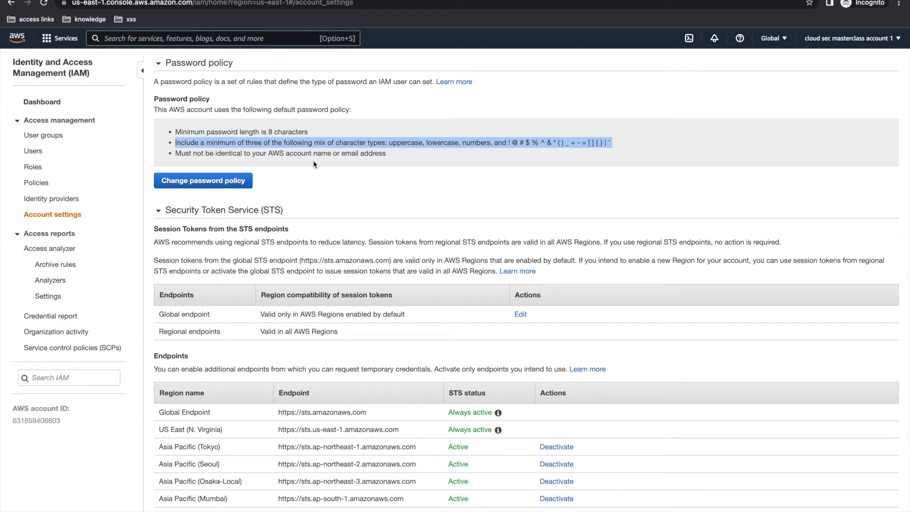
triple_click(297, 154)
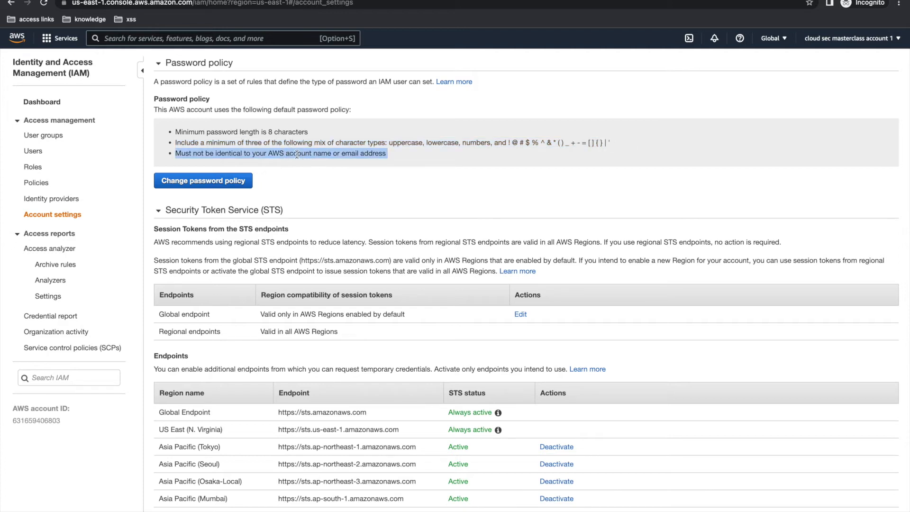
left_click_drag(392, 156, 177, 134)
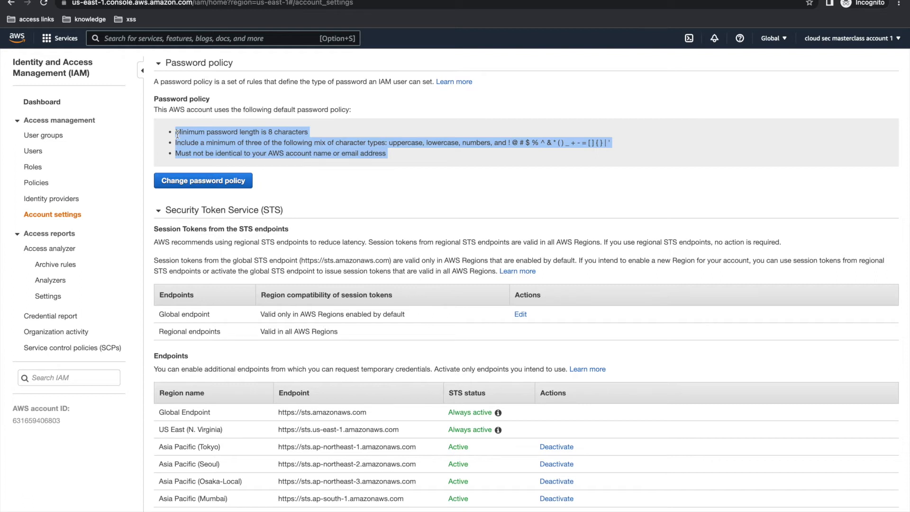
left_click(215, 179)
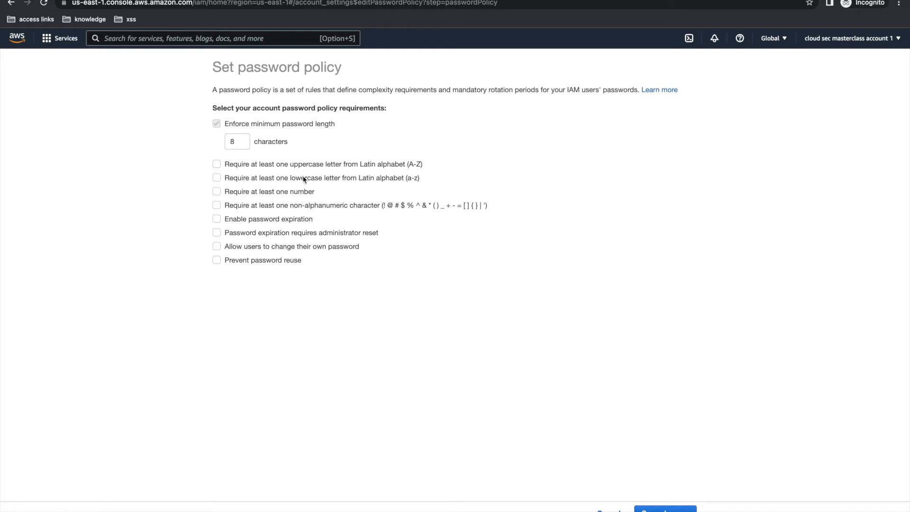
Try the password-reuse, self-service password change and admin-reset-after-expiration options on the password policy form
left_click(243, 263)
left_click(245, 262)
left_click(254, 251)
left_click(259, 236)
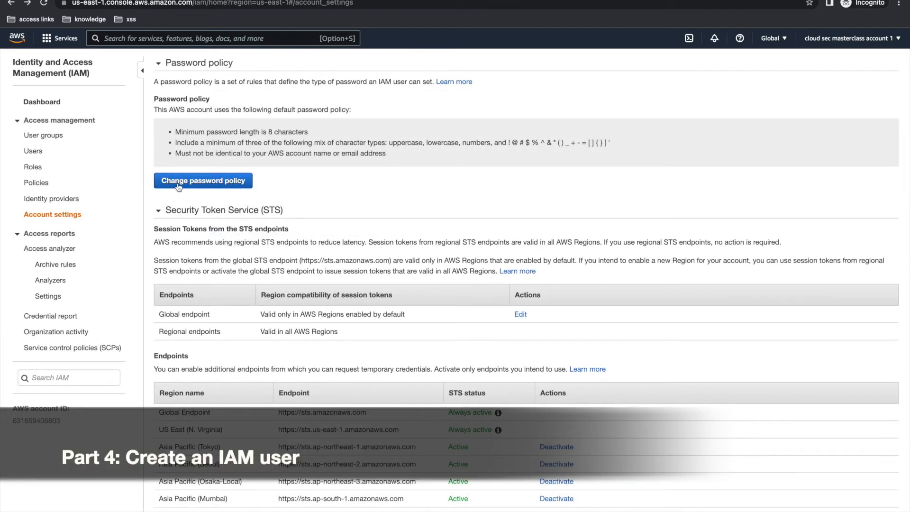
From the IAM users list, start adding a new user named user3
left_click(37, 152)
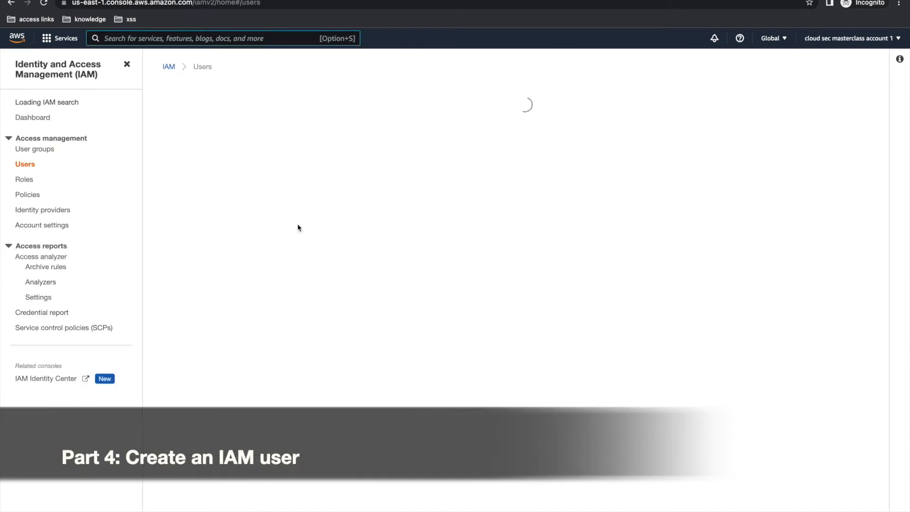
left_click(834, 97)
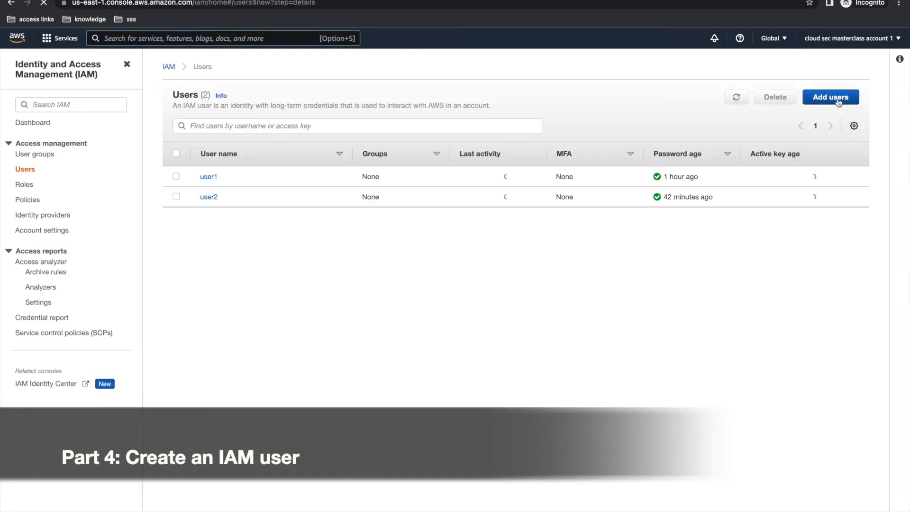
left_click(361, 144)
type("user3")
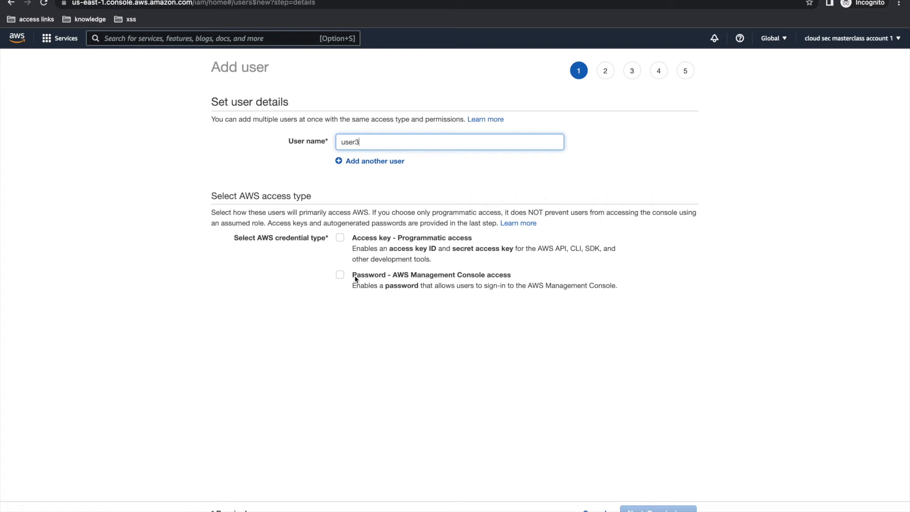
Give user3 console access with a custom password and no forced reset at first sign-in
left_click(340, 275)
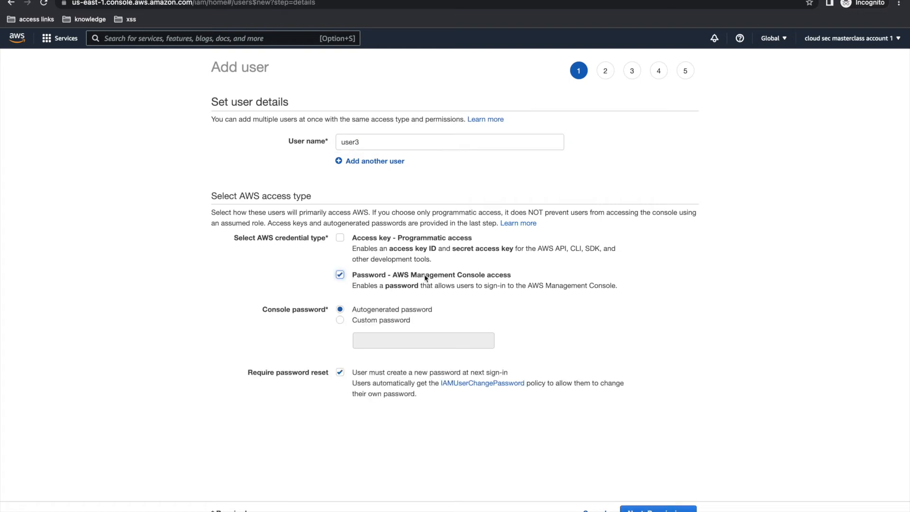
left_click(340, 320)
left_click(377, 339)
type("••••••")
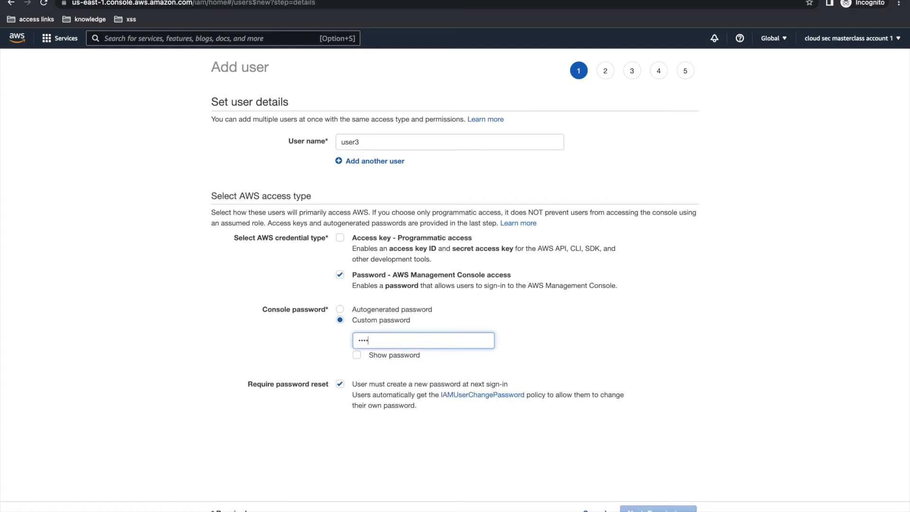
type("••••••")
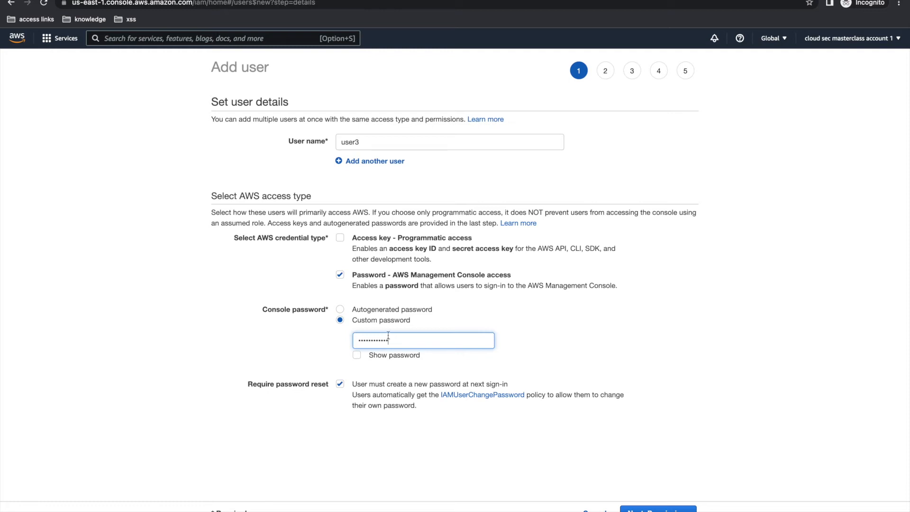
left_click(339, 387)
left_click(339, 388)
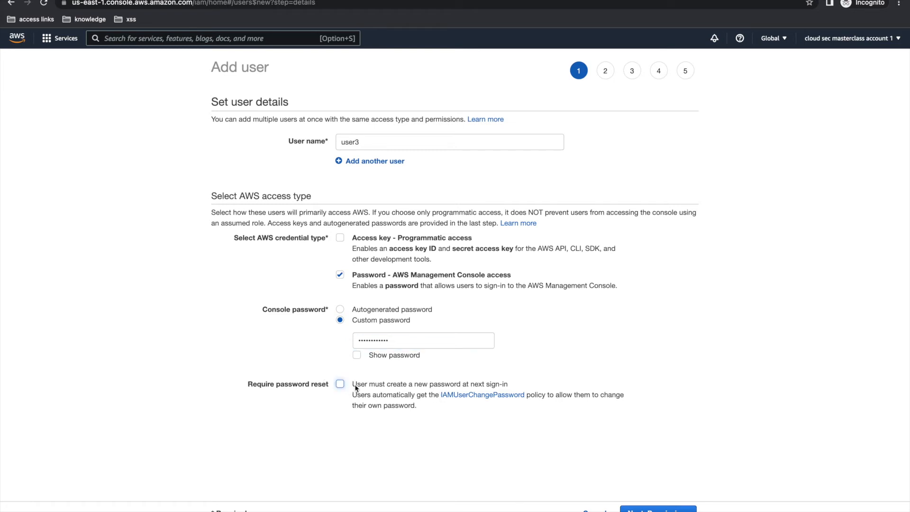
left_click(659, 510)
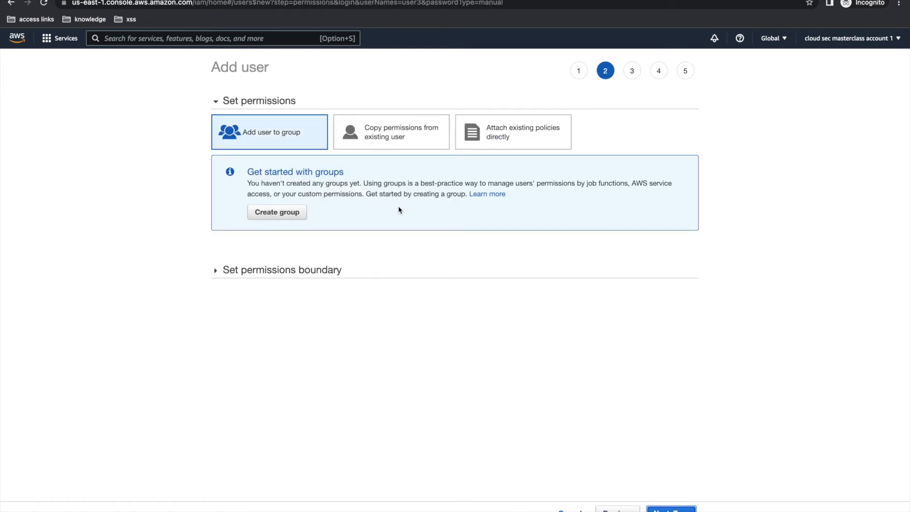
Step through Tags and Review to create user3, then open the top-right account menu
left_click(669, 510)
left_click(667, 510)
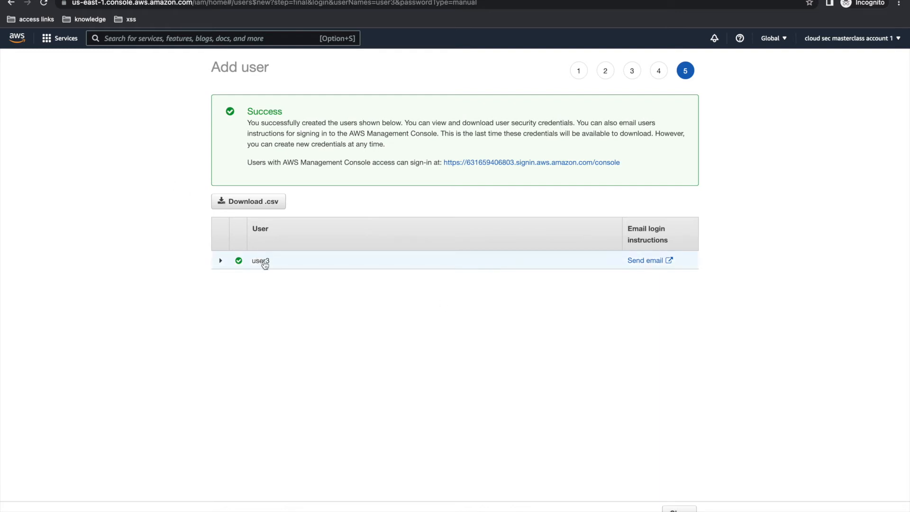
left_click(848, 38)
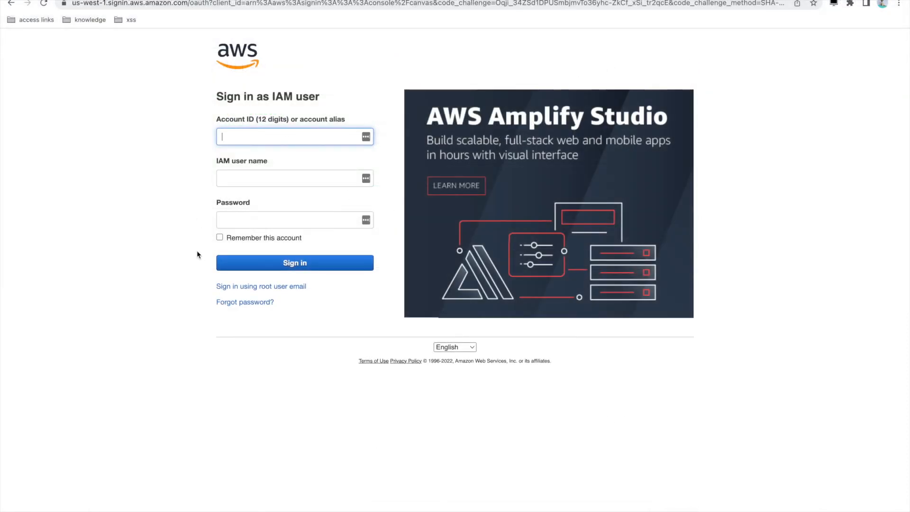
Choose IAM user sign-in and fill in the account ID from autofill
left_click(258, 289)
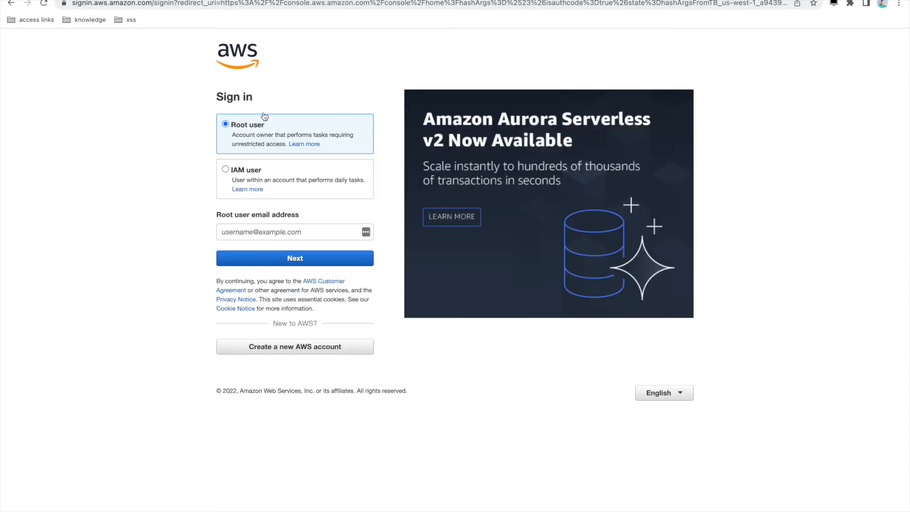
left_click(227, 172)
left_click(237, 232)
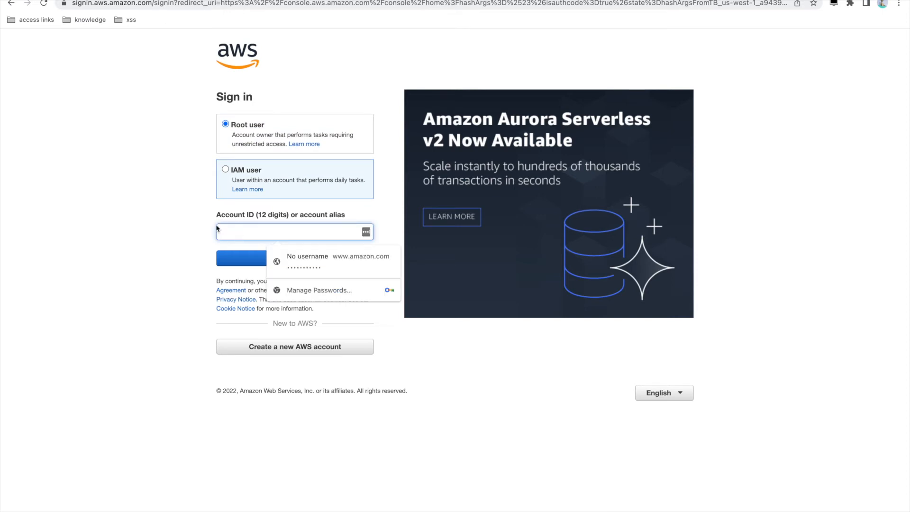
left_click(229, 221)
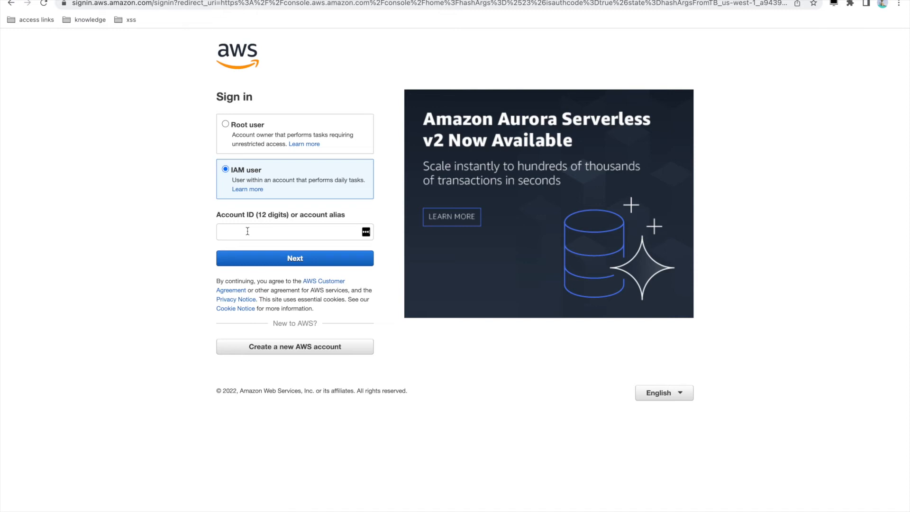
left_click(226, 126)
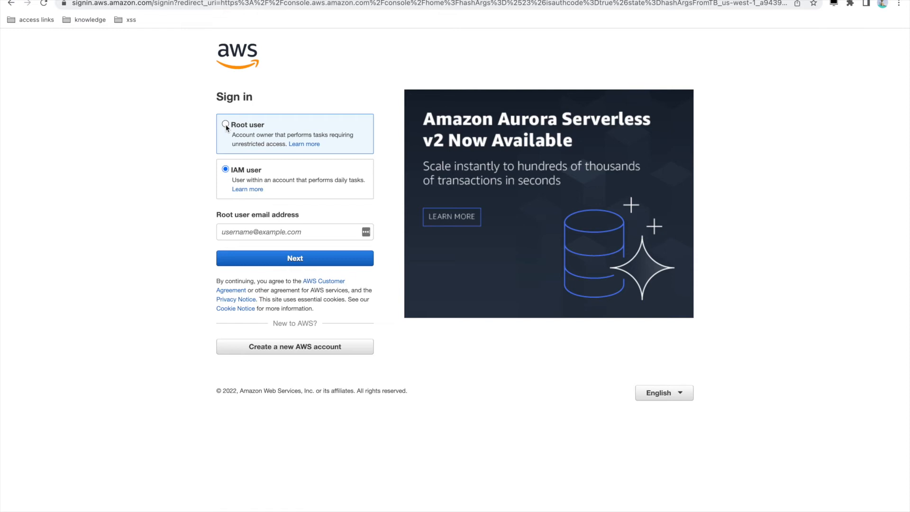
left_click(230, 172)
left_click(243, 232)
left_click(294, 256)
left_click(302, 264)
Sign in as user3 with its password, then switch back to the admin window
left_click(292, 177)
type("user3")
key("Tab")
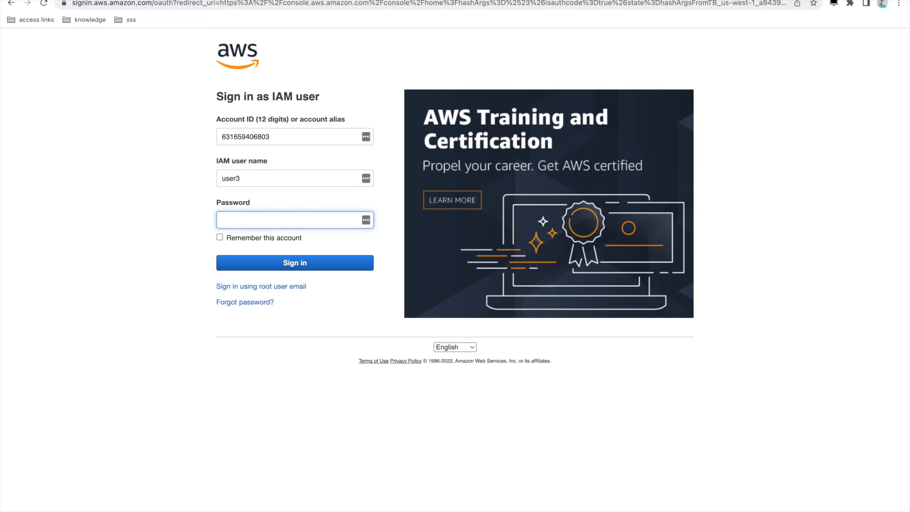
type("••••••••••••")
left_click(313, 263)
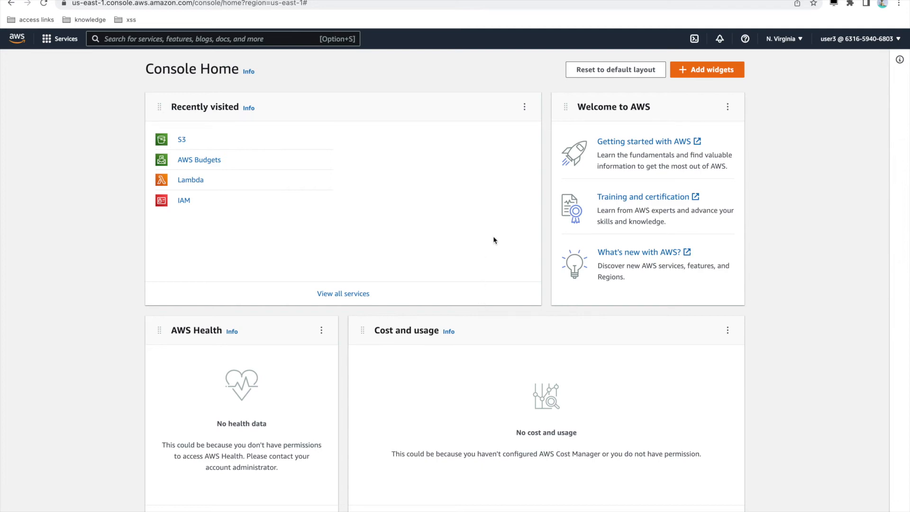
key("ctrl+Right")
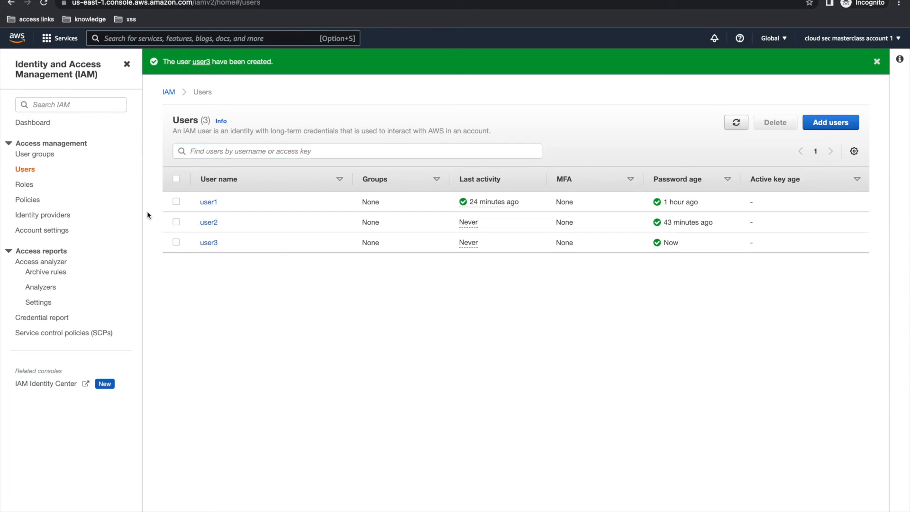
Create an access key on user3's Security credentials tab, reveal the secret, and copy the key ID
left_click(209, 244)
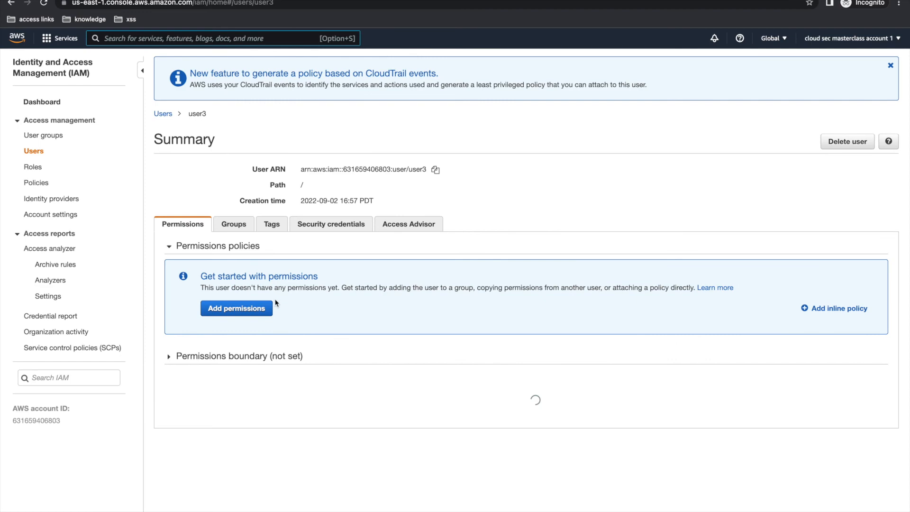
left_click(330, 230)
scroll(330, 231, "down", 1)
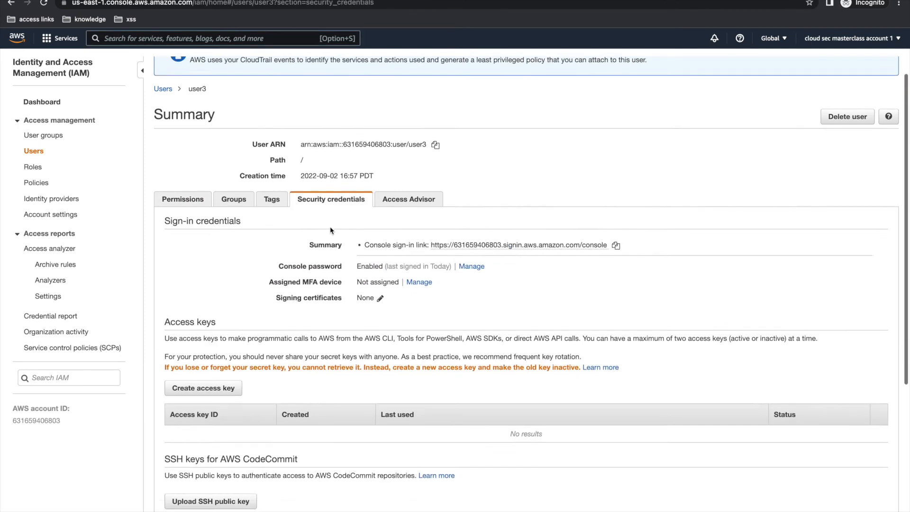
scroll(330, 231, "down", 5)
left_click(214, 188)
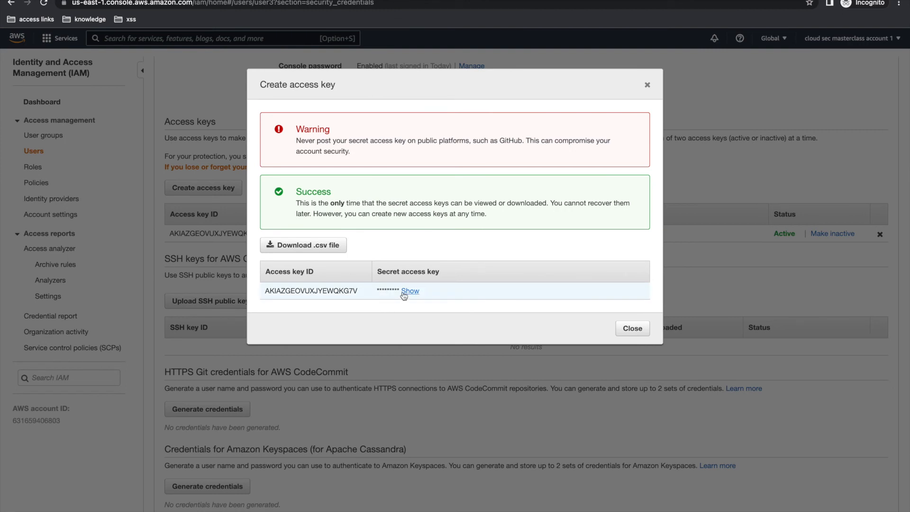
left_click(404, 292)
left_click(410, 309)
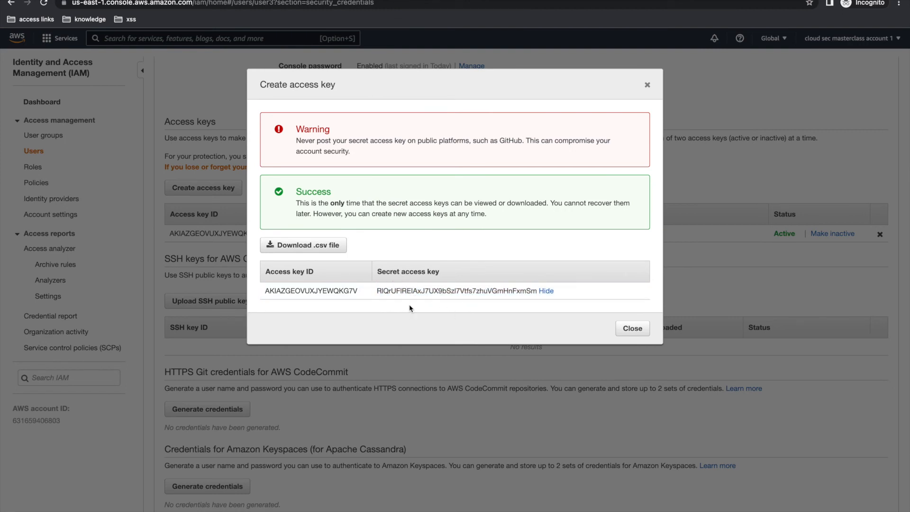
double_click(330, 294)
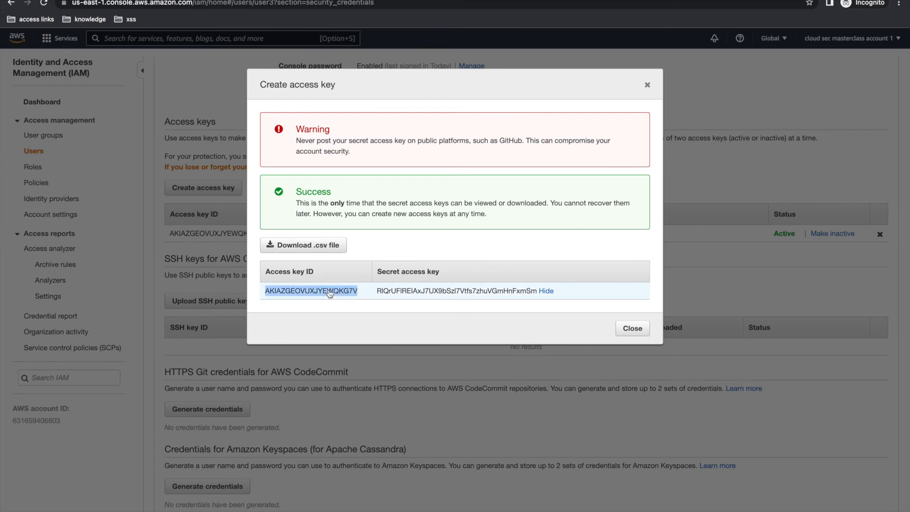
key("super+Tab")
key("super+Tab")
key("super+Tab")
key("super+Tab")
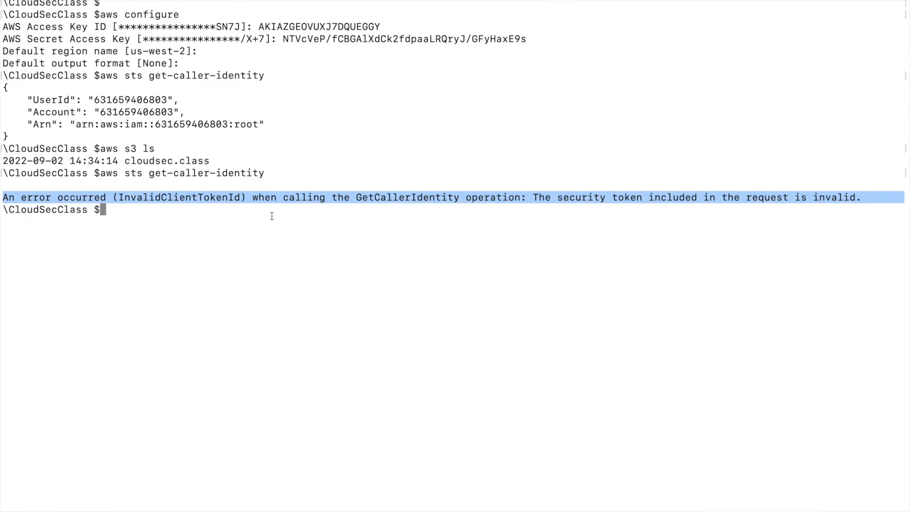
Run aws configure with user3's access key ID and secret, keeping the default region
key("Return")
key("Return")
type("a")
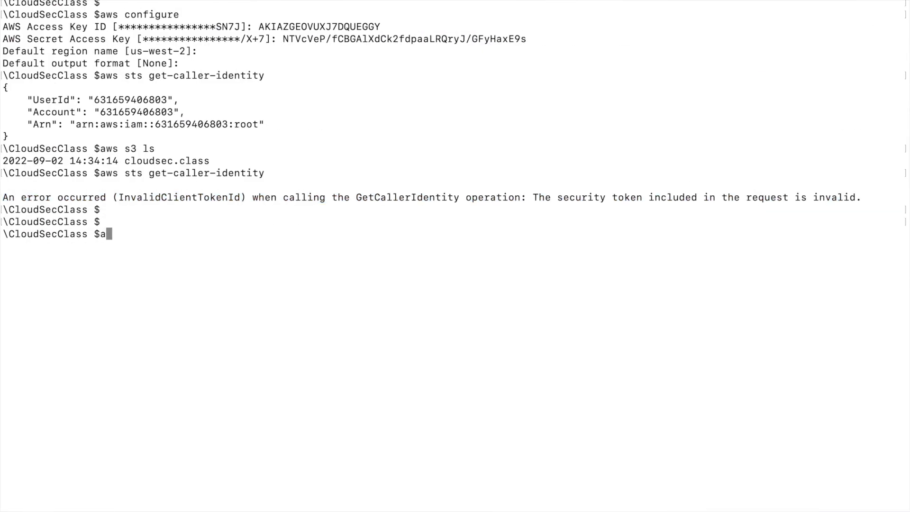
type("ws configure")
key("Return")
key("super+v")
key("Return")
key("super+Tab")
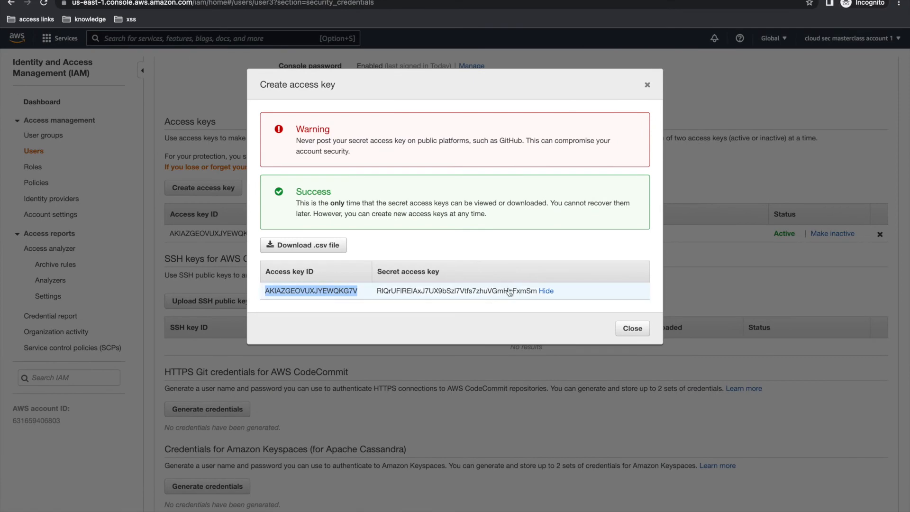
double_click(496, 291)
key("super+Tab")
key("super+v")
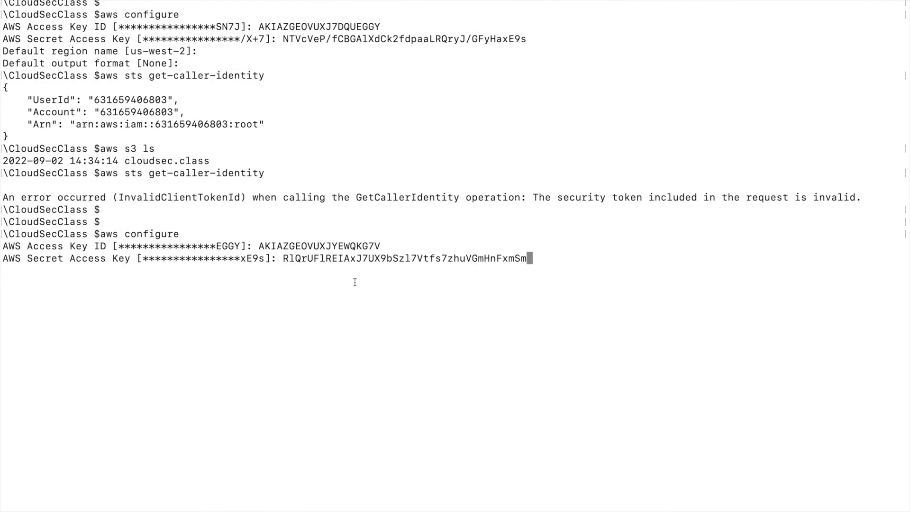
key("Return")
key("Return")
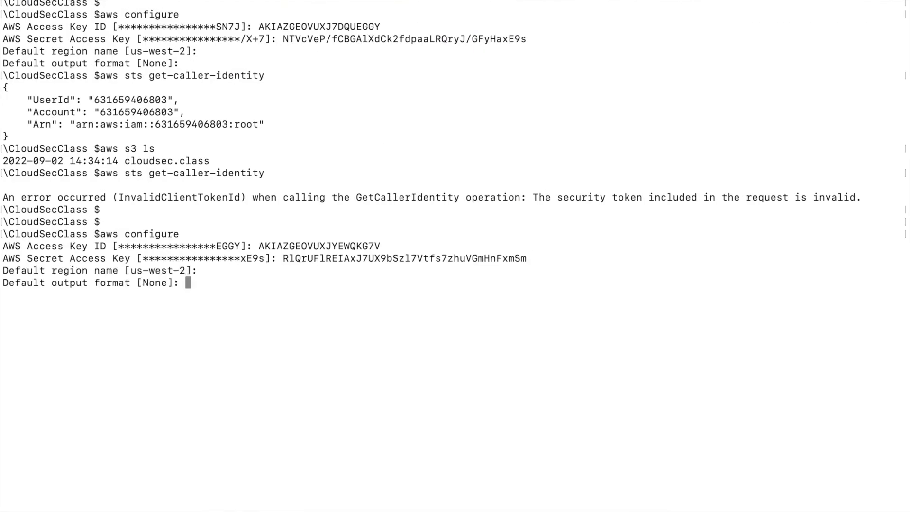
key("Return")
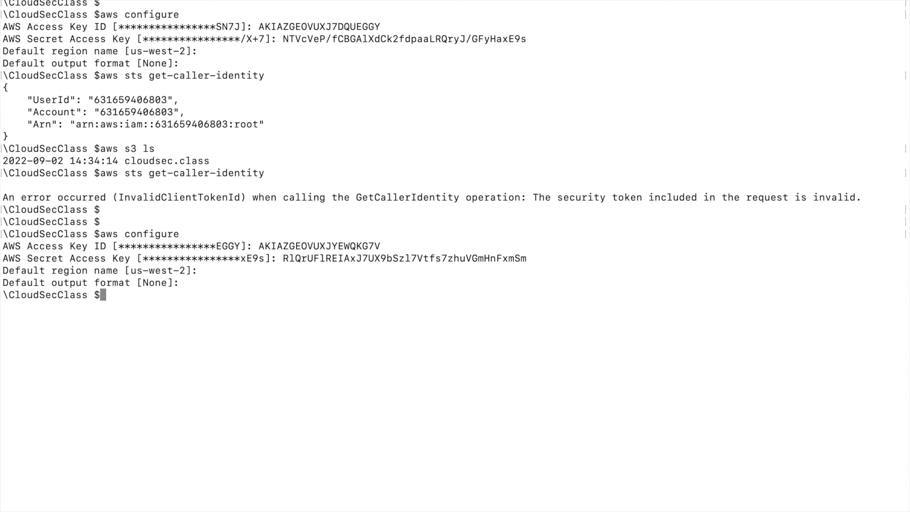
Rerun aws sts get-caller-identity to confirm user3's ARN, then enter aws s3 ls
key("Up")
key("Up")
key("Up")
key("Up")
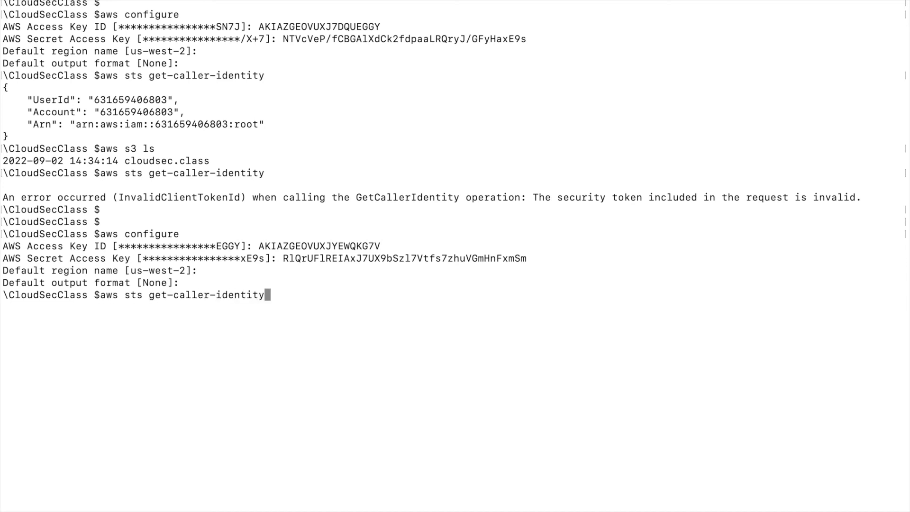
key("Return")
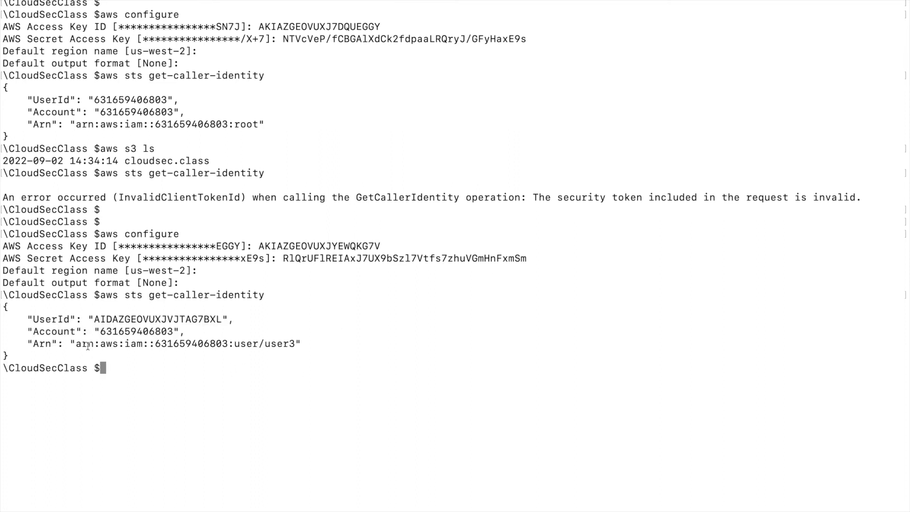
triple_click(75, 344)
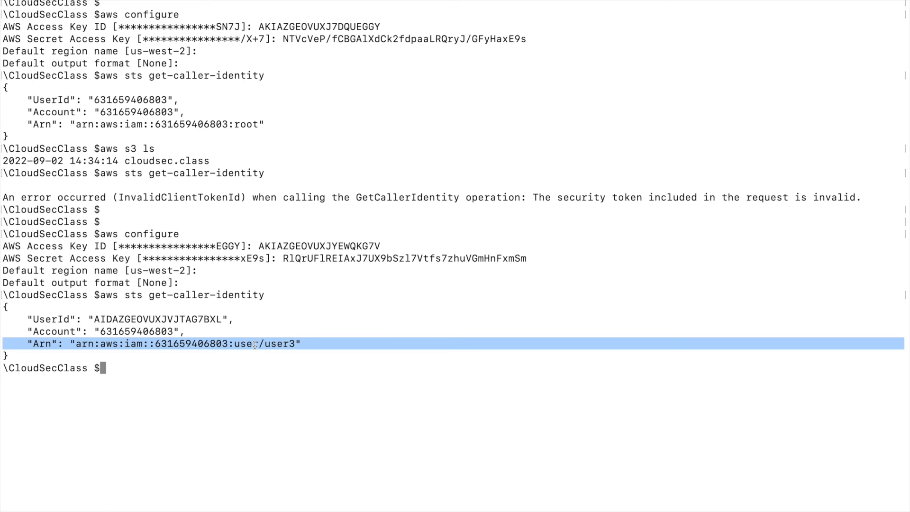
type("aws s3 ls")
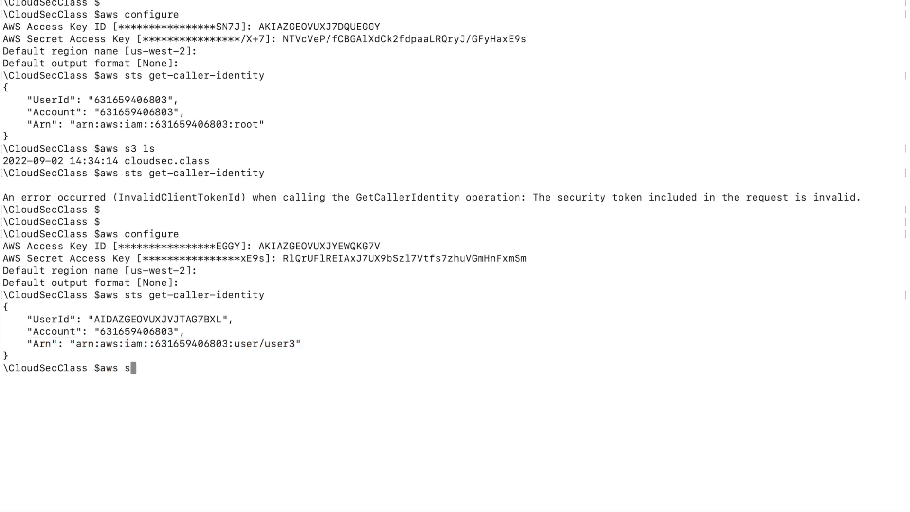
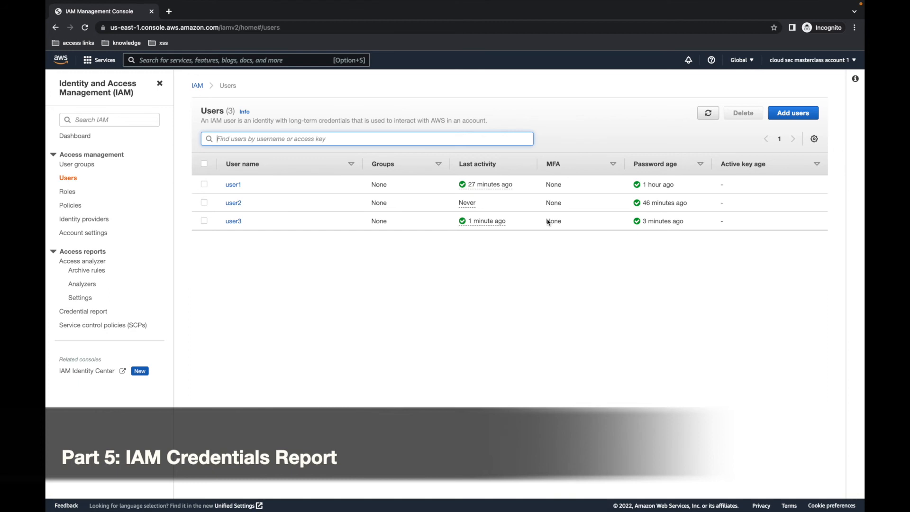
Open the IAM Credential report page and download the credential report as a CSV
left_click(788, 61)
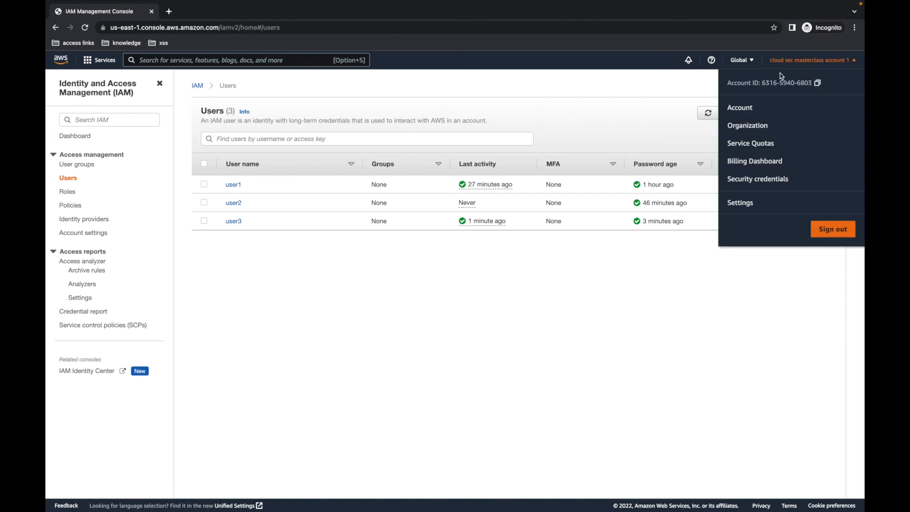
left_click(334, 386)
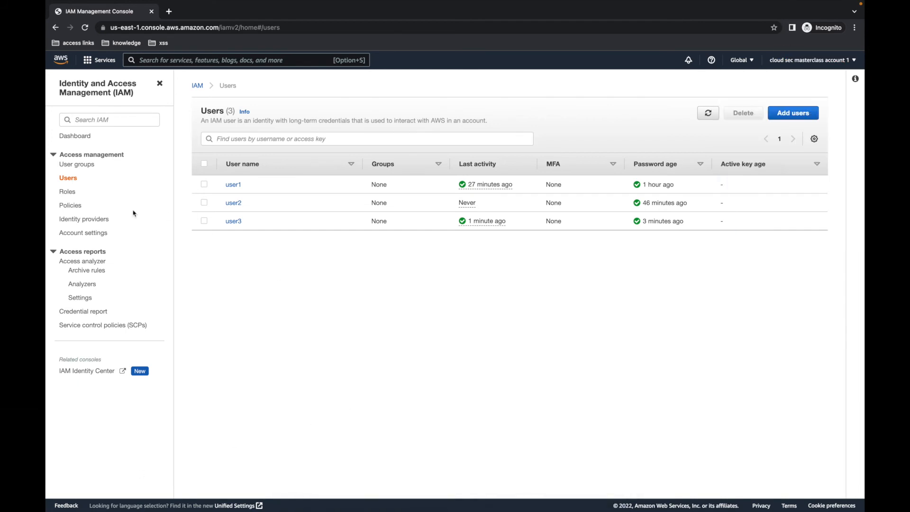
left_click(91, 312)
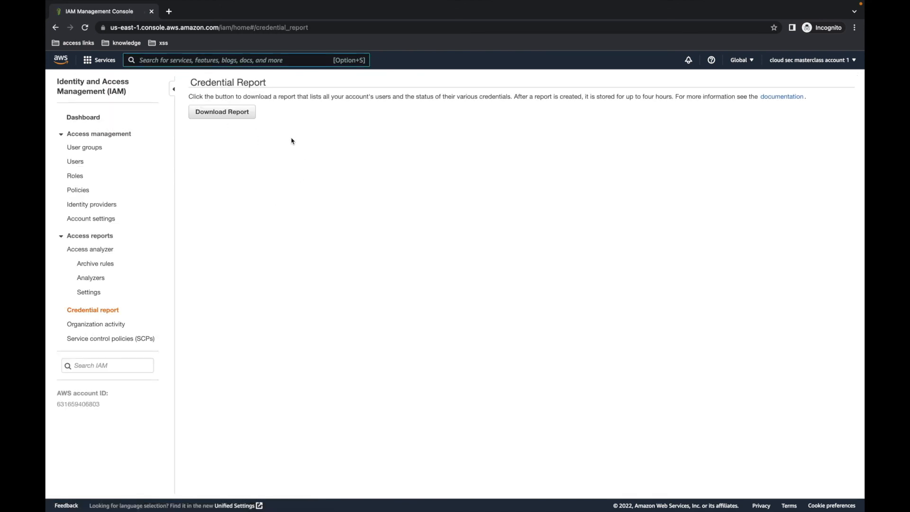
left_click_drag(309, 97, 502, 97)
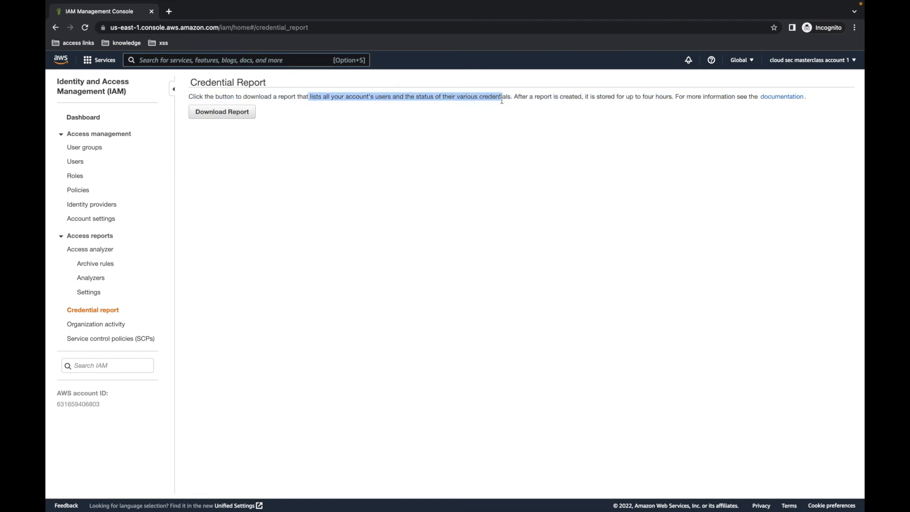
left_click(502, 96)
left_click(206, 113)
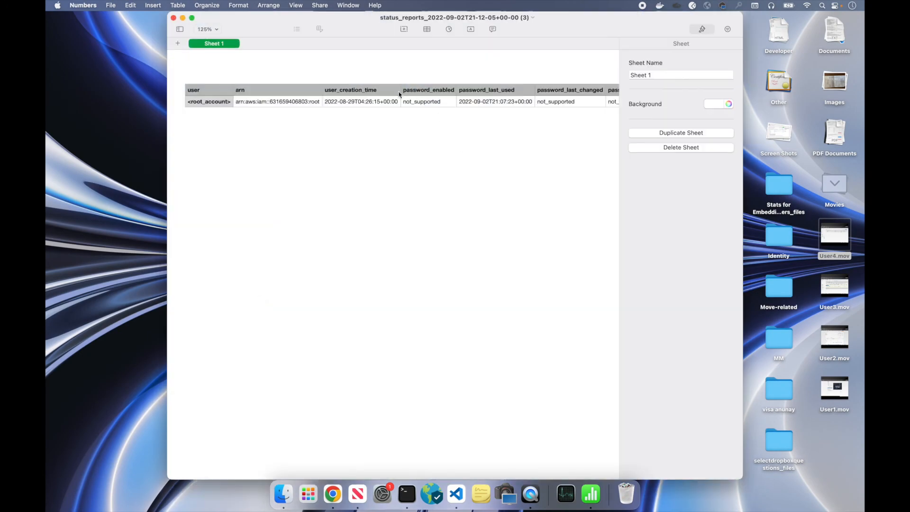
Show the report full screen and review the user, arn, user_creation_time and password columns
left_click(192, 19)
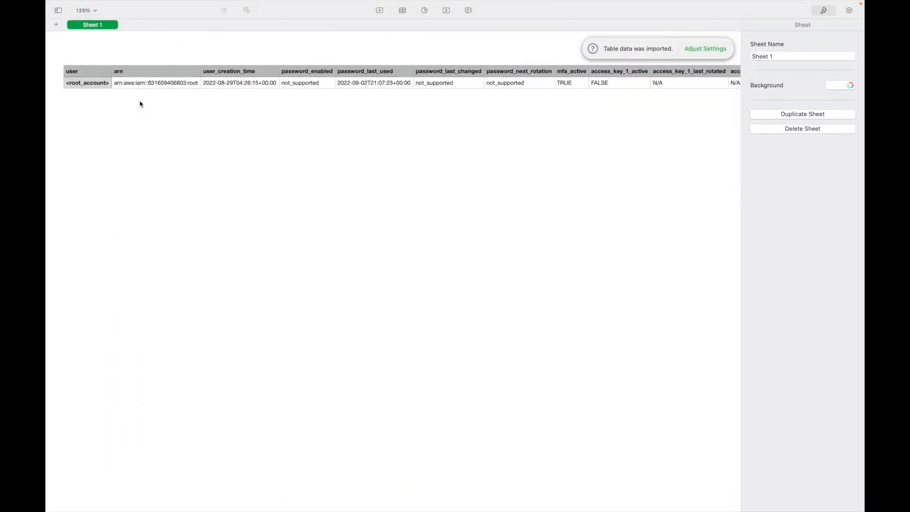
left_click(70, 72)
left_click(131, 76)
left_click(221, 75)
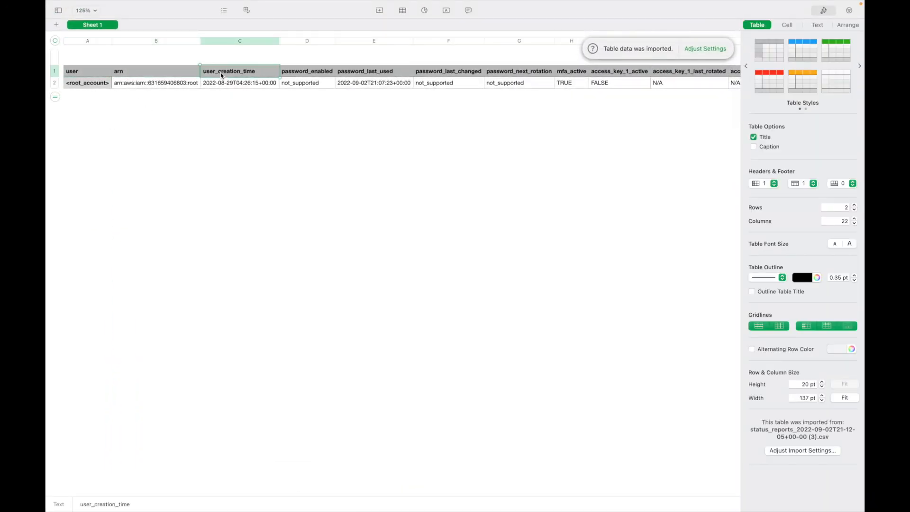
scroll(303, 75, "right", 1)
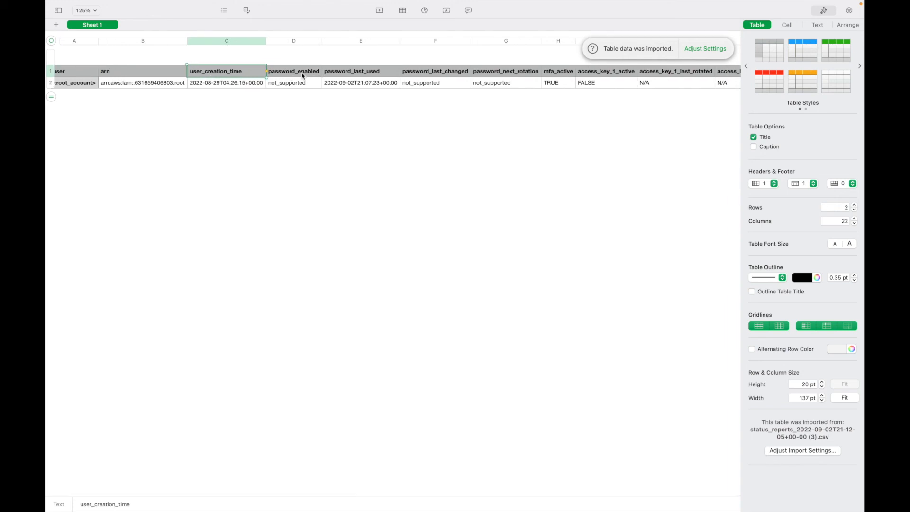
left_click(302, 76)
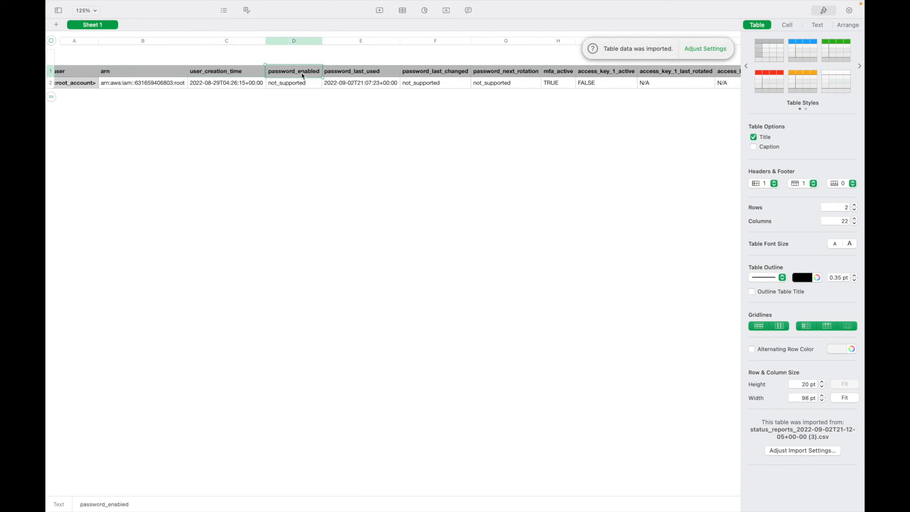
left_click(347, 76)
Review password_last_changed, mfa_active and access_key_1 columns, then select the <root_account> entry
scroll(349, 76, "right", 1)
left_click(402, 75)
scroll(417, 73, "right", 4)
left_click(476, 70)
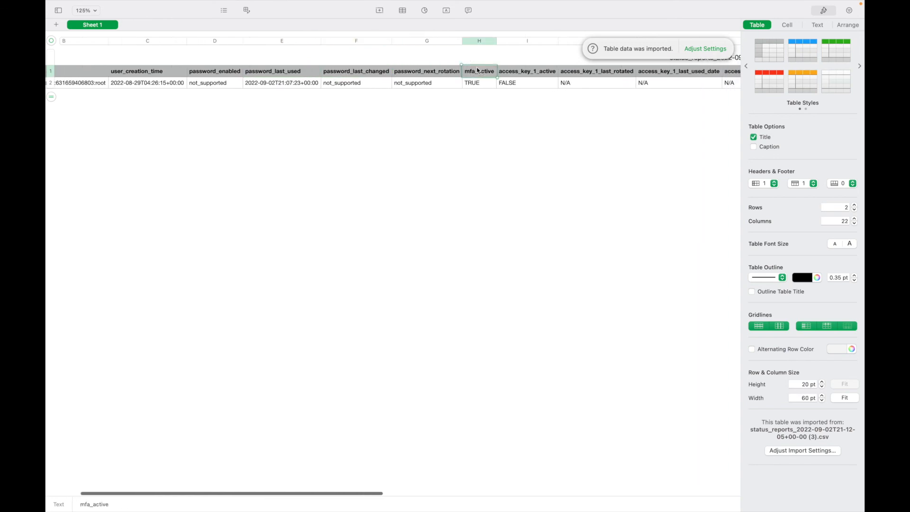
scroll(484, 74, "right", 3)
left_click(488, 76)
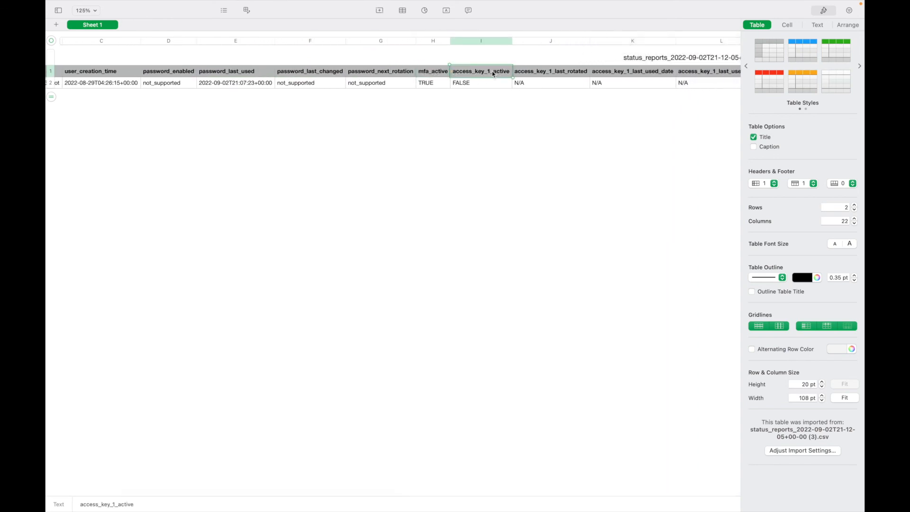
scroll(489, 76, "right", 1)
left_click(538, 78)
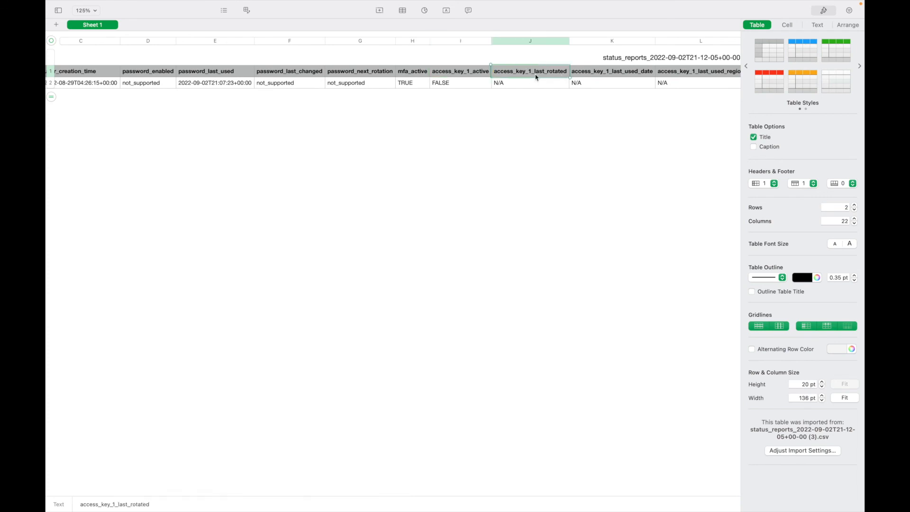
scroll(537, 78, "right", 15)
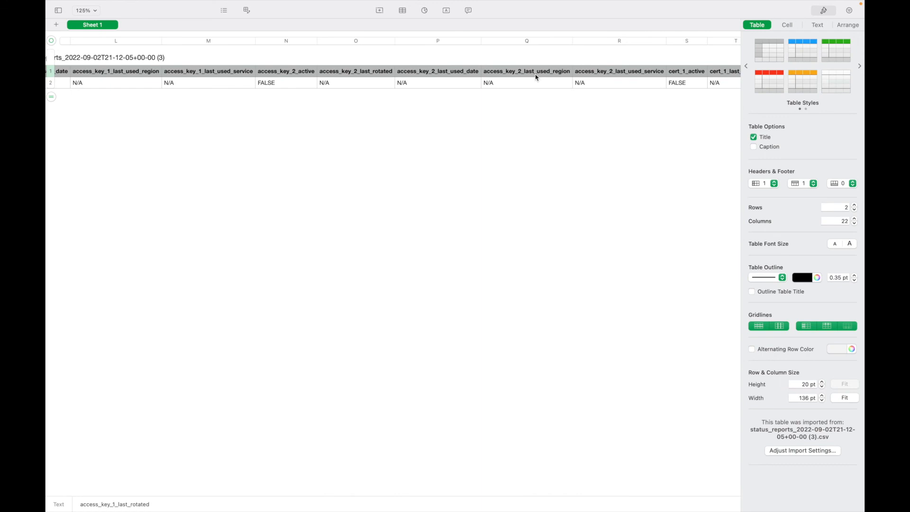
scroll(537, 77, "left", 15)
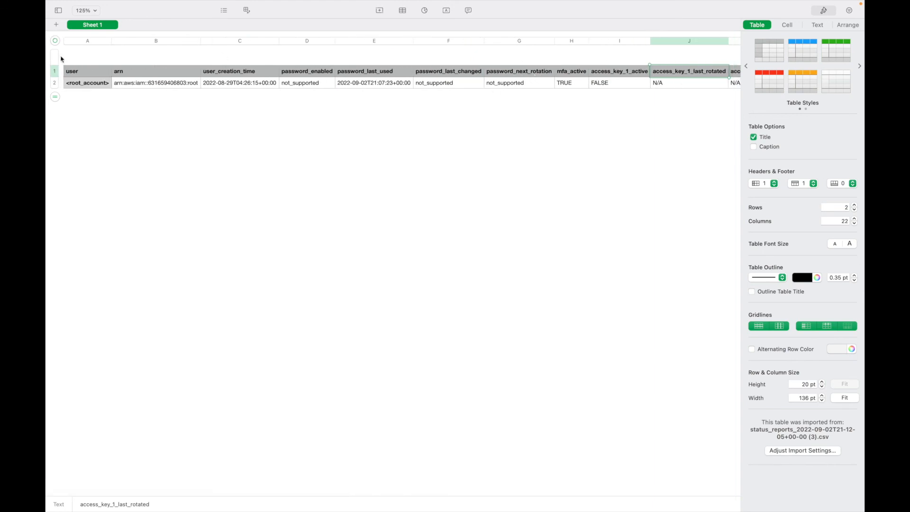
left_click(84, 89)
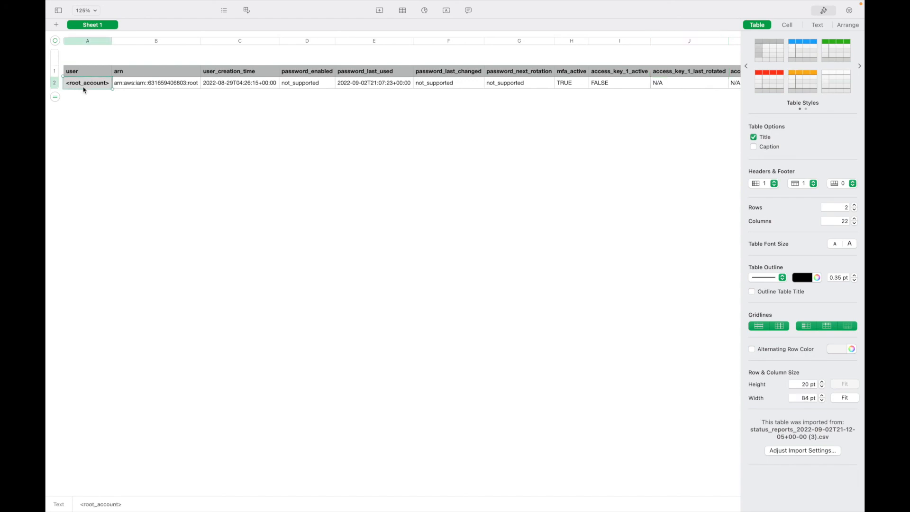
Return to Chrome's IAM Users list showing user1, user2 and user3
key("super+Tab")
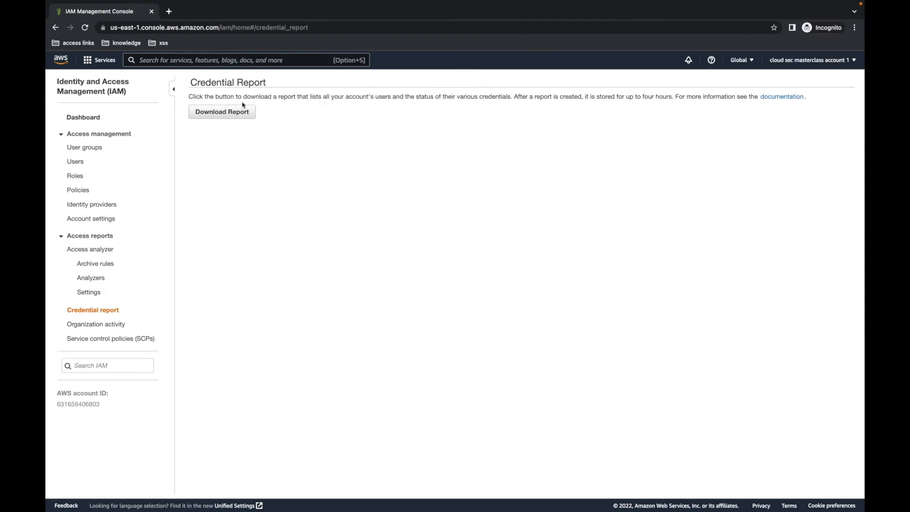
left_click(74, 166)
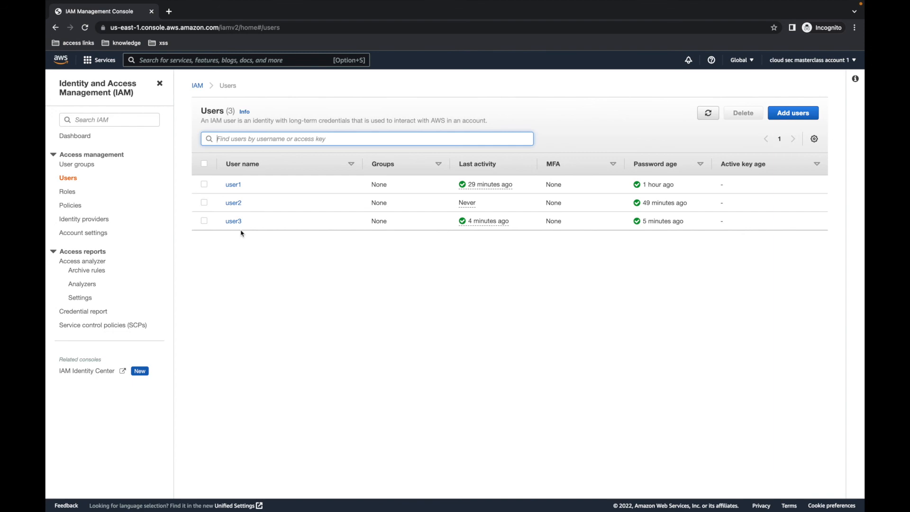
key("super+Tab")
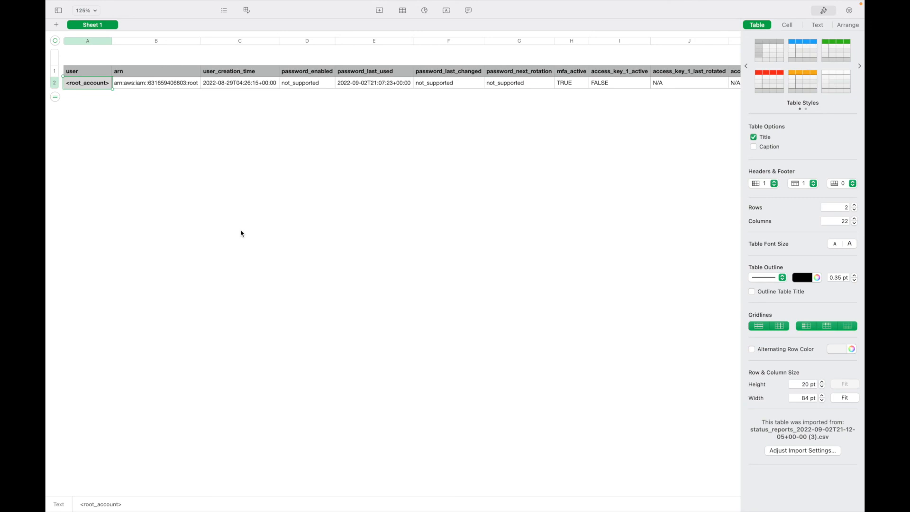
key("super+Tab")
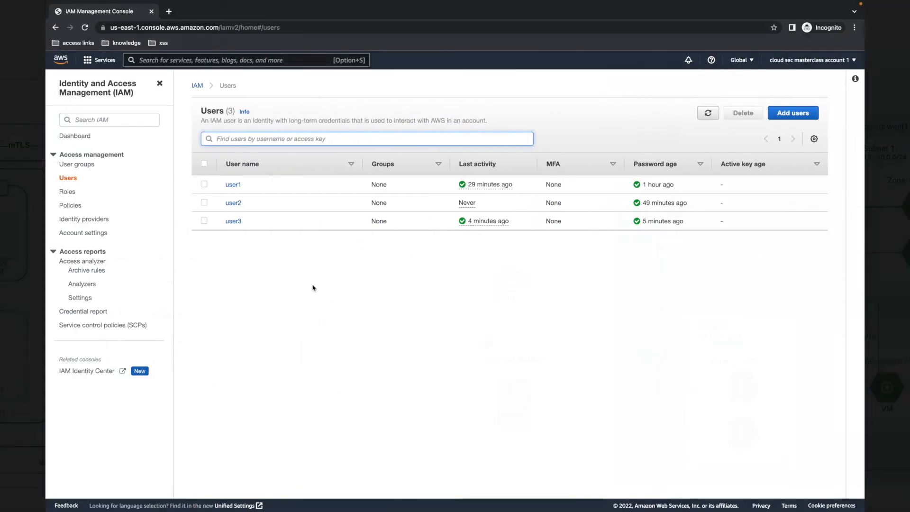